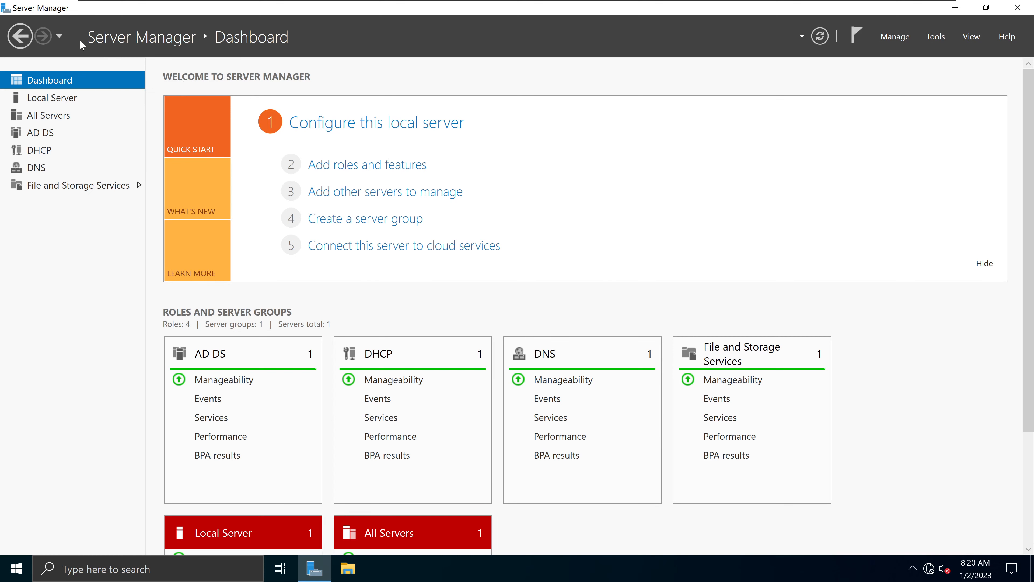
Step: Start adding roles and features with a role-based or feature-based installation, targeting the local server from the server pool
{"action": "left_click", "coordinate": [902, 37]}
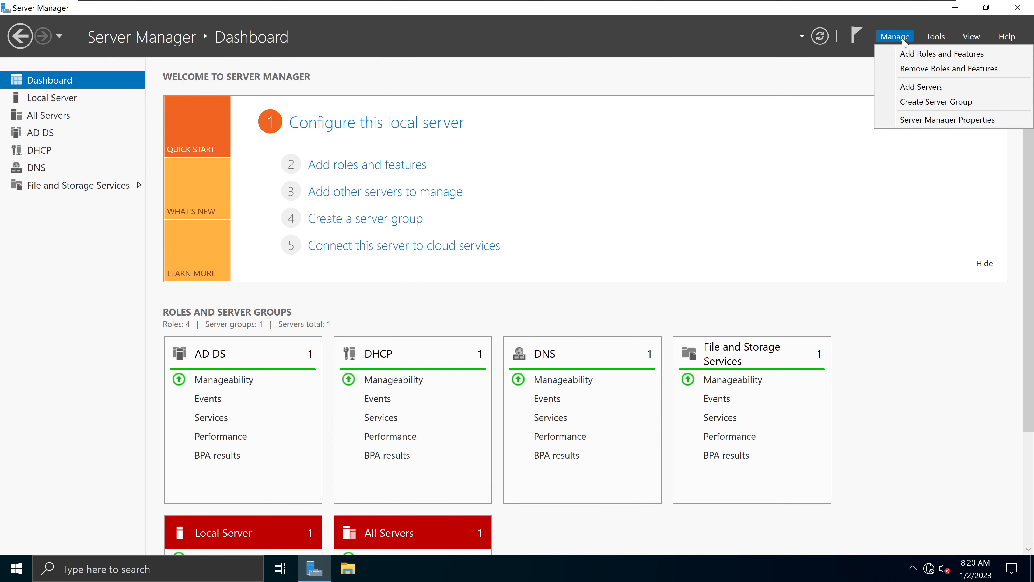
{"action": "left_click", "coordinate": [924, 58]}
{"action": "left_click", "coordinate": [447, 445]}
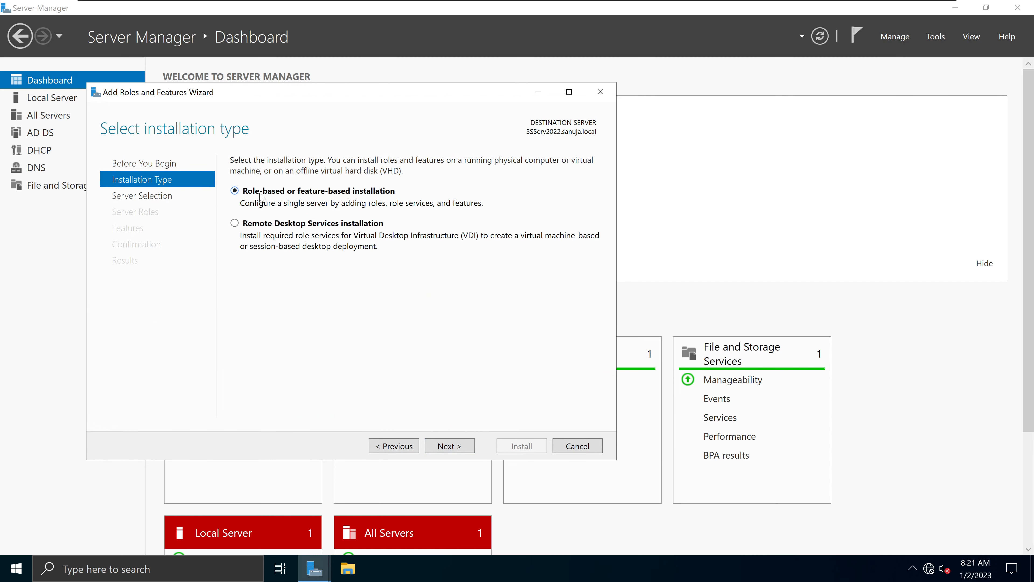
{"action": "left_click", "coordinate": [453, 447]}
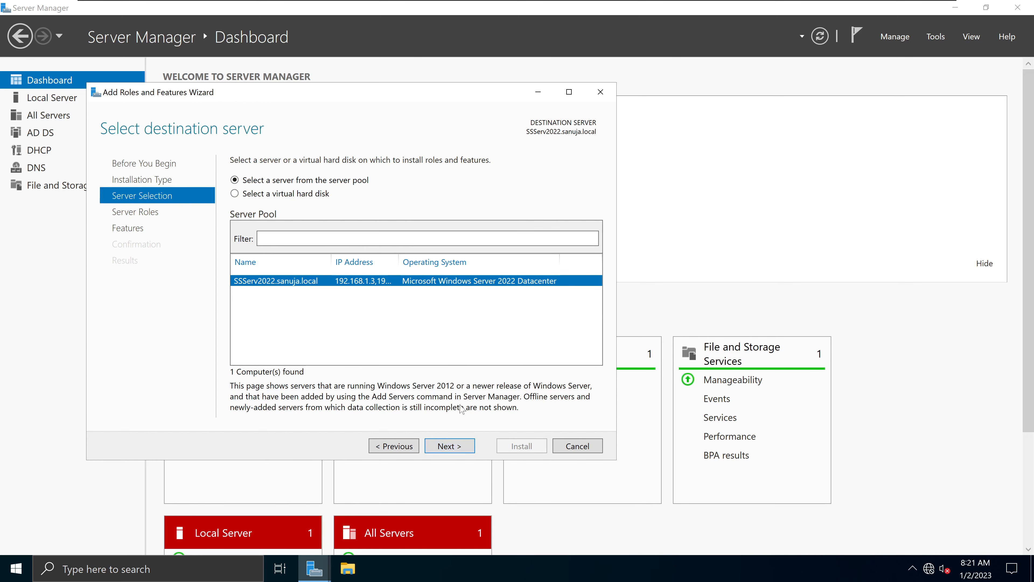
{"action": "left_click", "coordinate": [450, 450]}
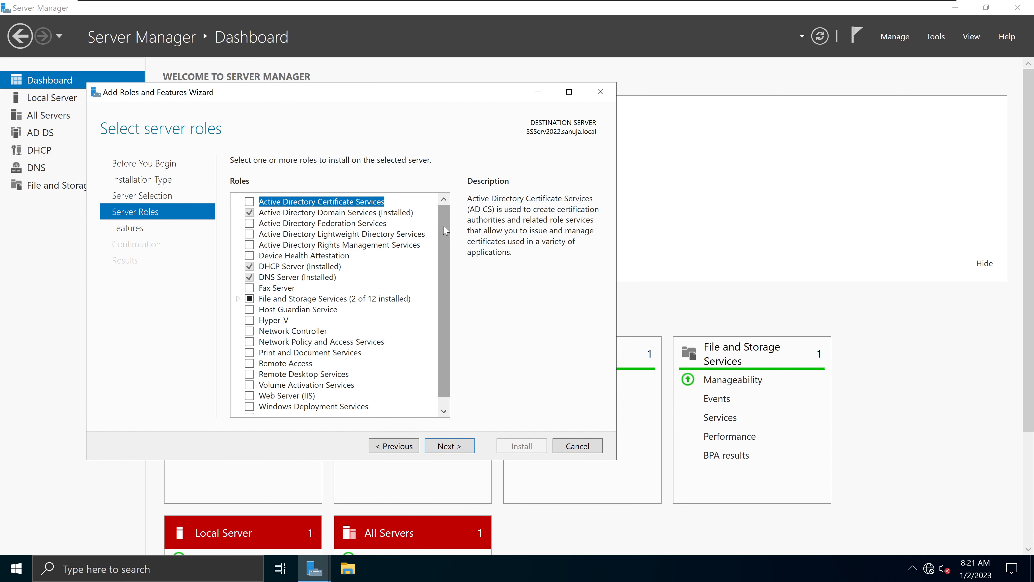
Step: Select the Windows Deployment Services role with its required management tools and accept the default feature selection
{"action": "scroll", "coordinate": [448, 305], "scroll_direction": "down", "scroll_amount": 1}
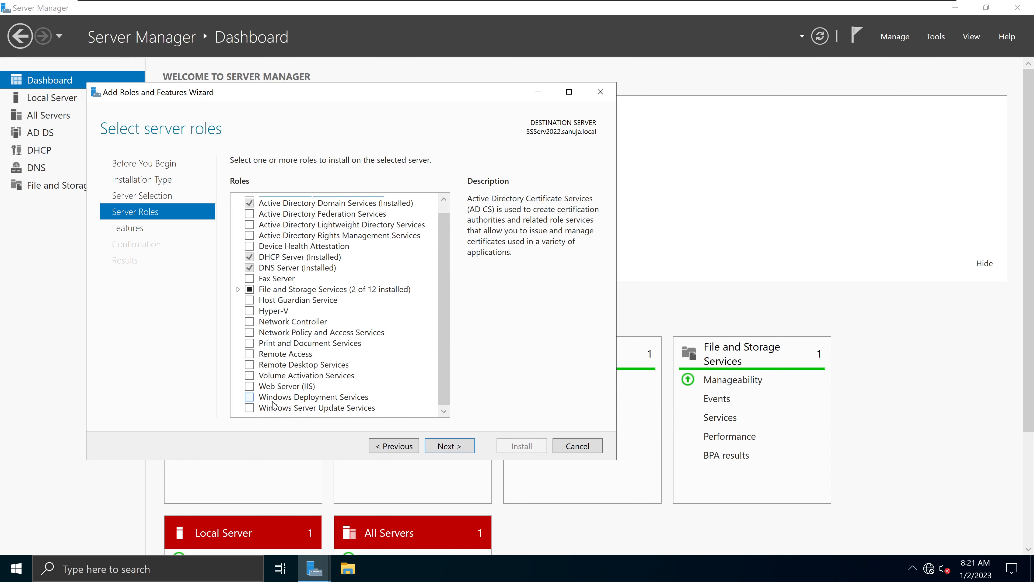
{"action": "left_click", "coordinate": [366, 398]}
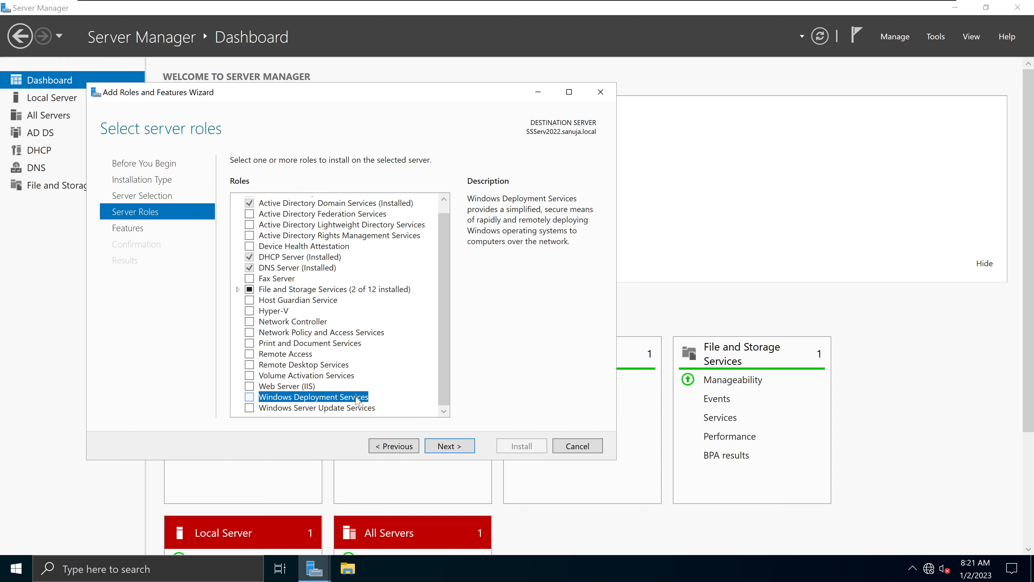
{"action": "left_click", "coordinate": [249, 397]}
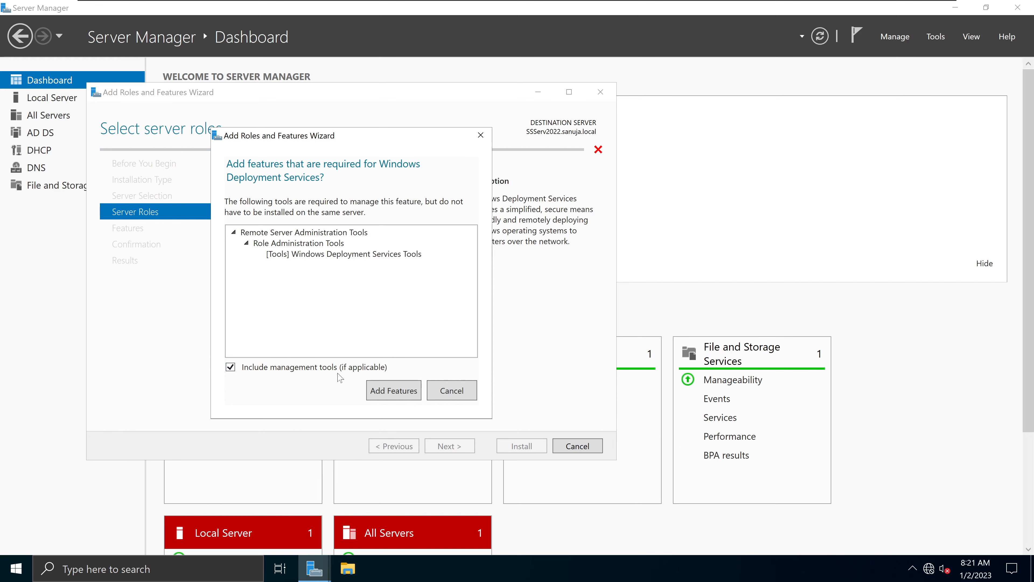
{"action": "left_click", "coordinate": [390, 391]}
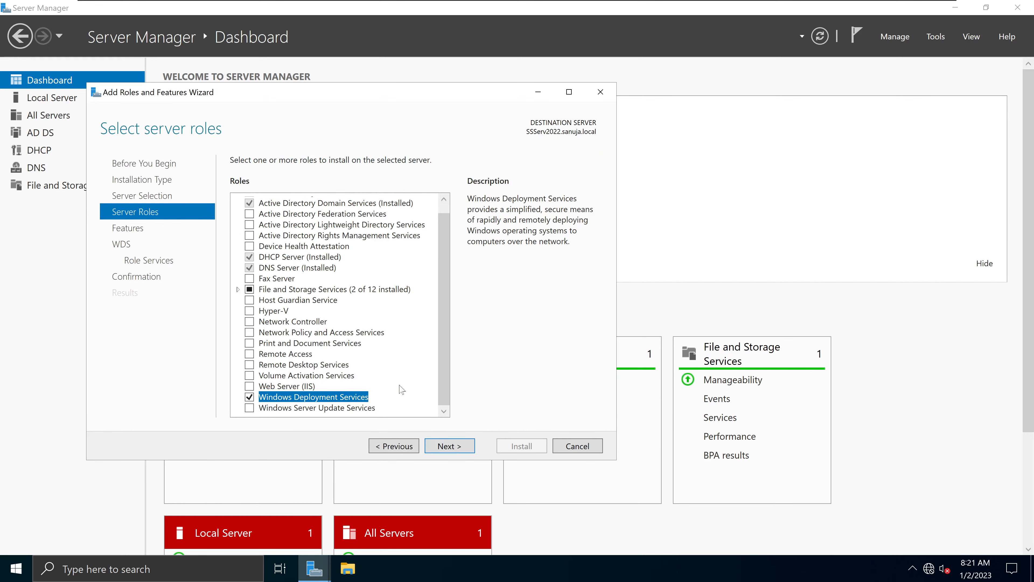
{"action": "left_click", "coordinate": [461, 451]}
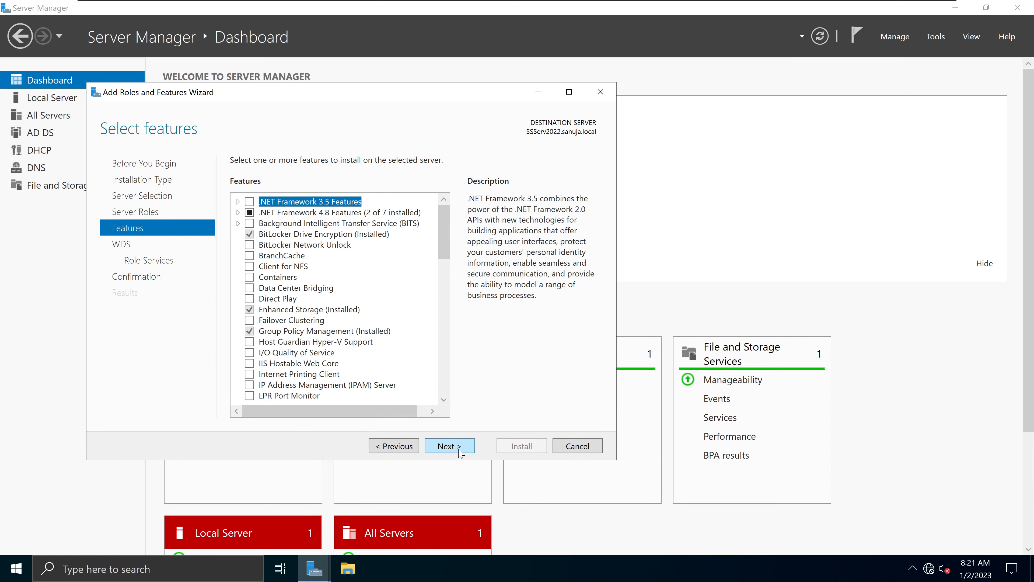
{"action": "left_click", "coordinate": [461, 451]}
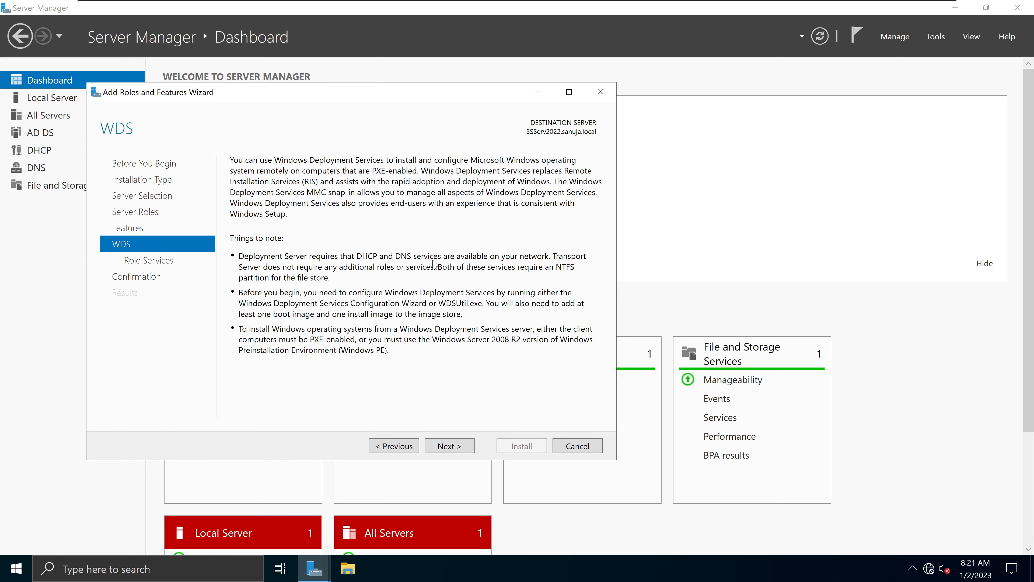
{"action": "left_click_drag", "start_coordinate": [440, 98], "coordinate": [887, 94]}
{"action": "left_click_drag", "start_coordinate": [770, 91], "coordinate": [271, 74]}
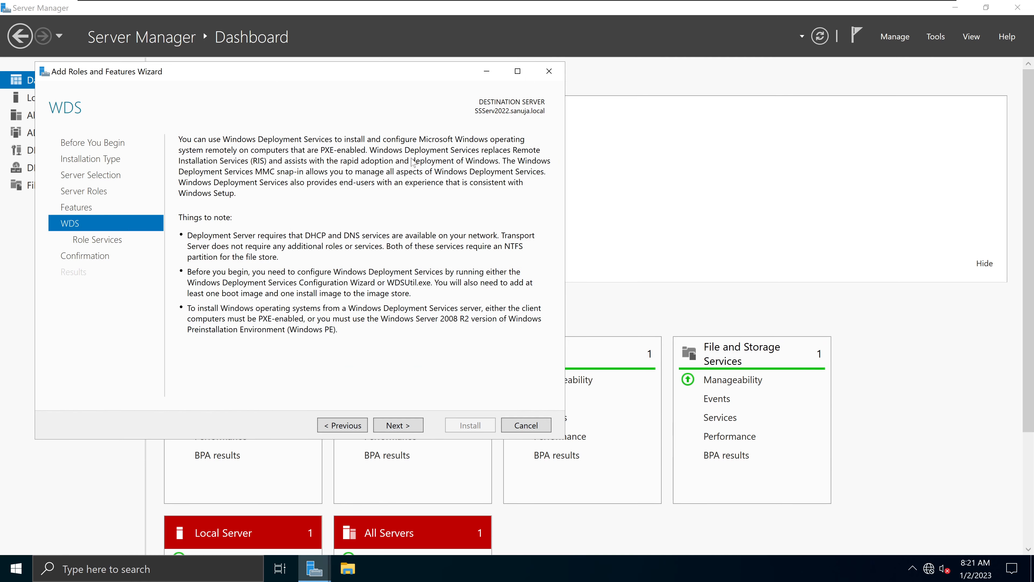
{"action": "left_click_drag", "start_coordinate": [448, 80], "coordinate": [522, 45]}
{"action": "left_click", "coordinate": [561, 39]}
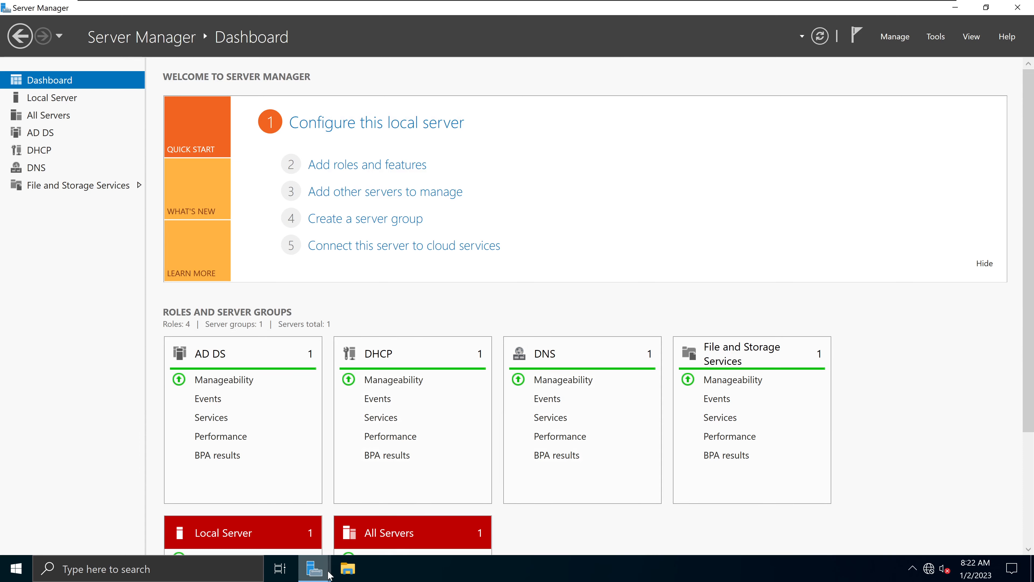
{"action": "left_click", "coordinate": [392, 532]}
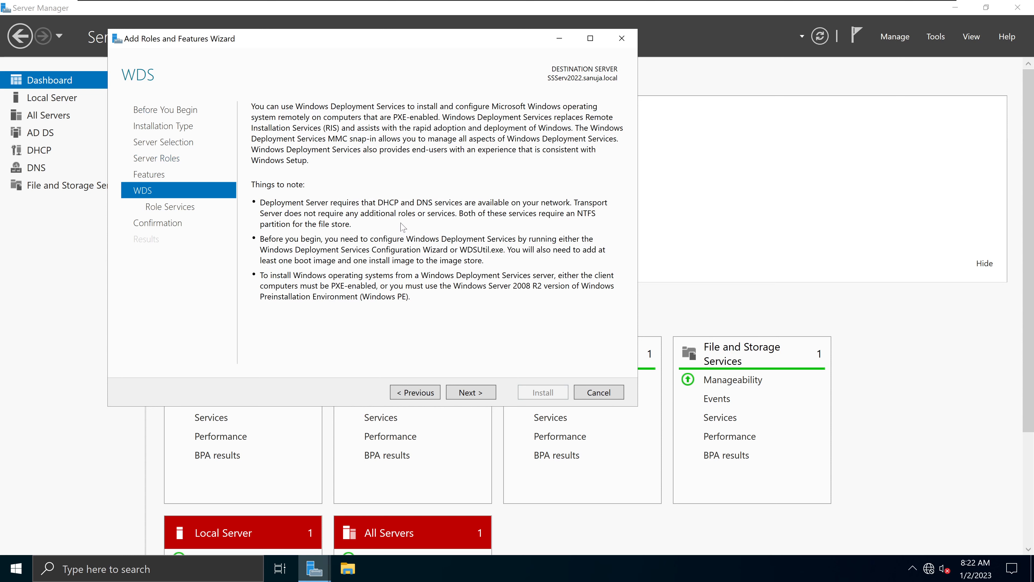
Step: Review the Deployment Server and Transport Server role service descriptions, keep both selected, and proceed to the installation confirmation
{"action": "left_click", "coordinate": [473, 393]}
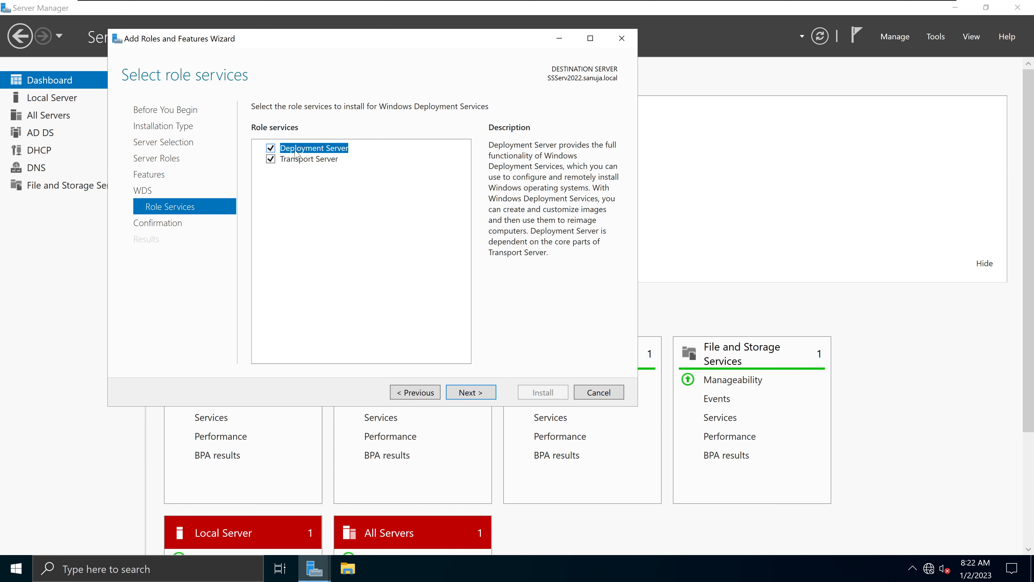
{"action": "left_click", "coordinate": [311, 162]}
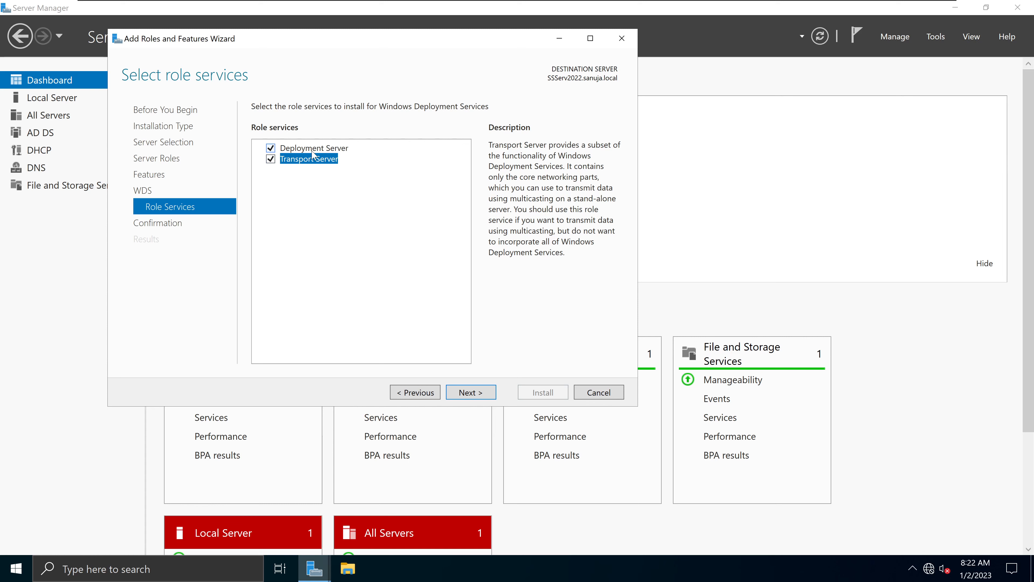
{"action": "left_click", "coordinate": [312, 151]}
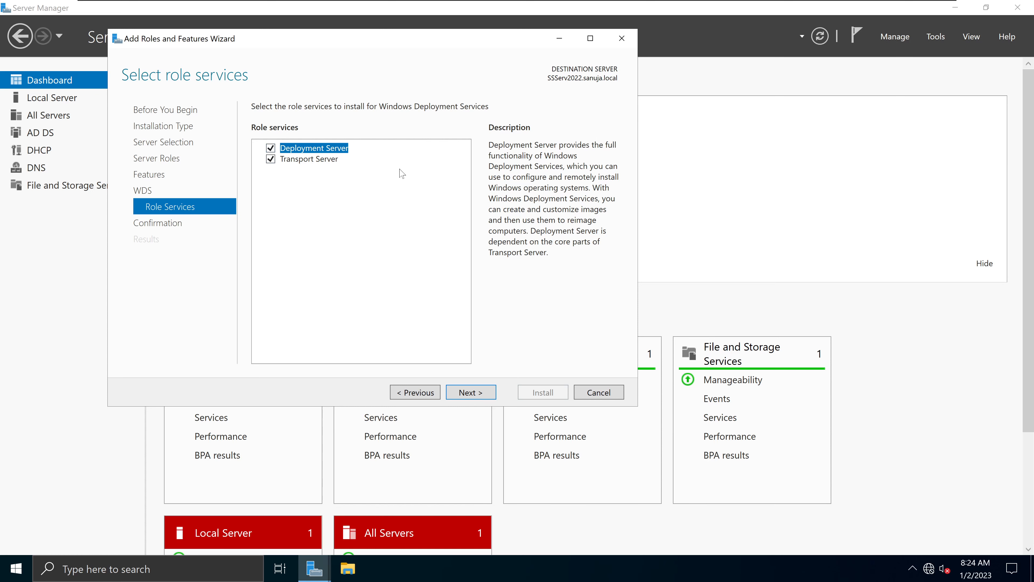
{"action": "left_click", "coordinate": [326, 163]}
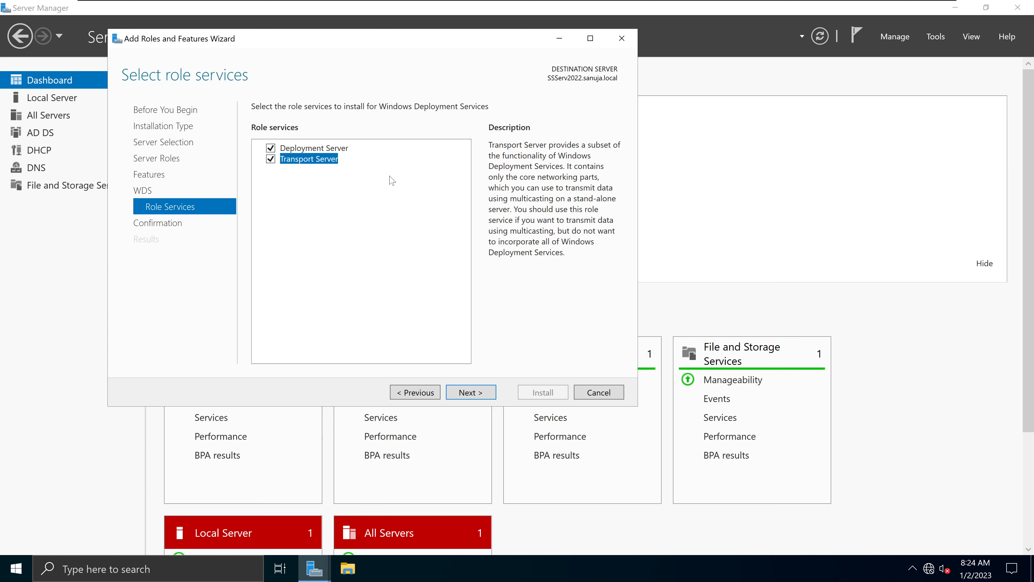
{"action": "left_click", "coordinate": [317, 150]}
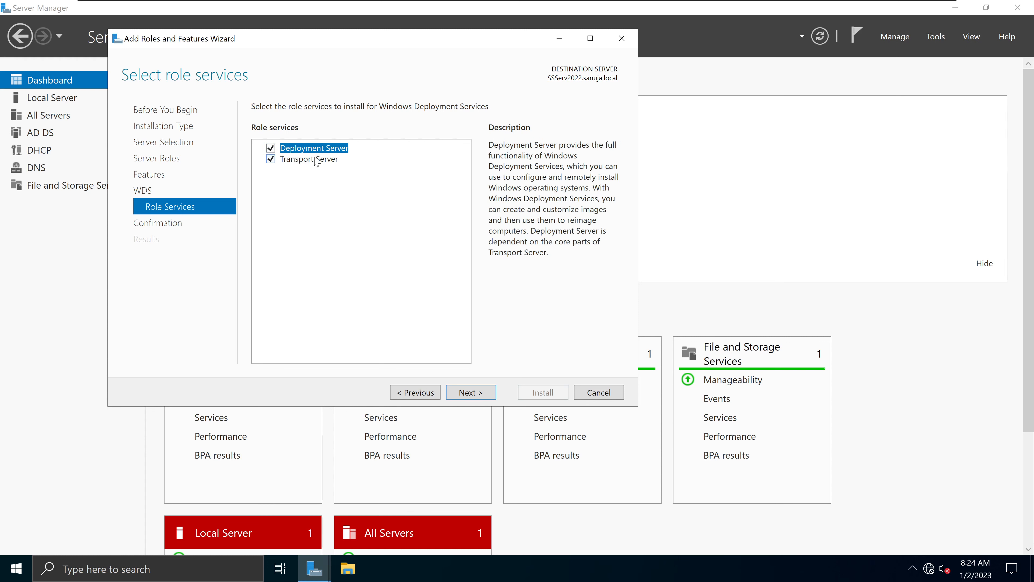
{"action": "left_click", "coordinate": [317, 160]}
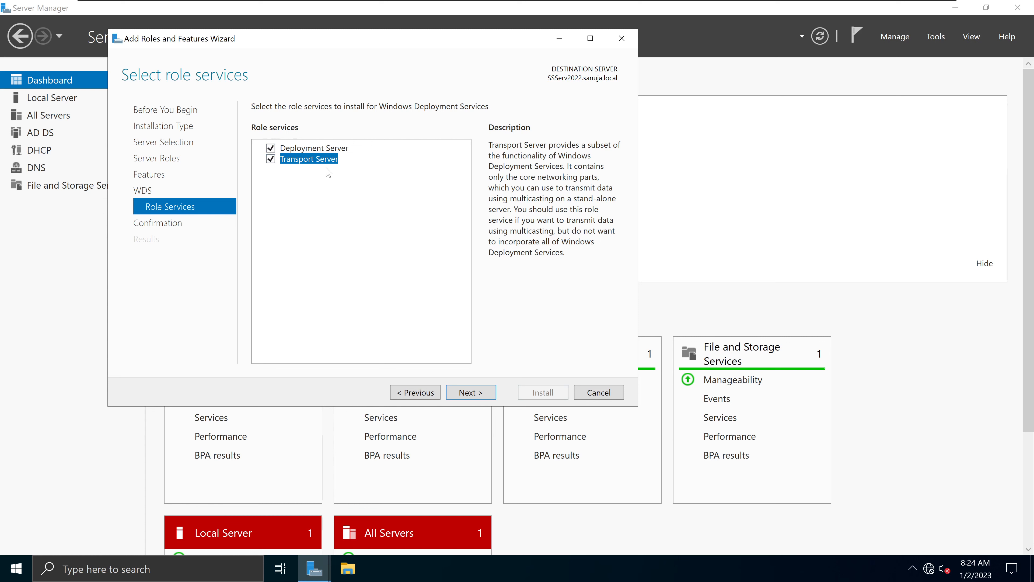
{"action": "left_click", "coordinate": [479, 395]}
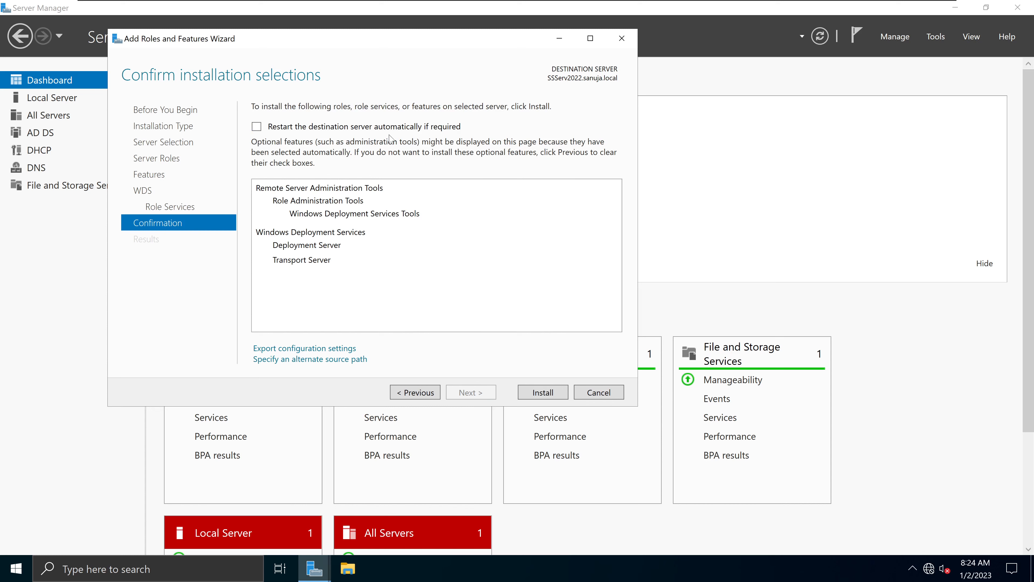
Step: Allow automatic restart of the destination server, install the Windows Deployment Services role, and close the wizard when installation finishes
{"action": "left_click", "coordinate": [461, 131]}
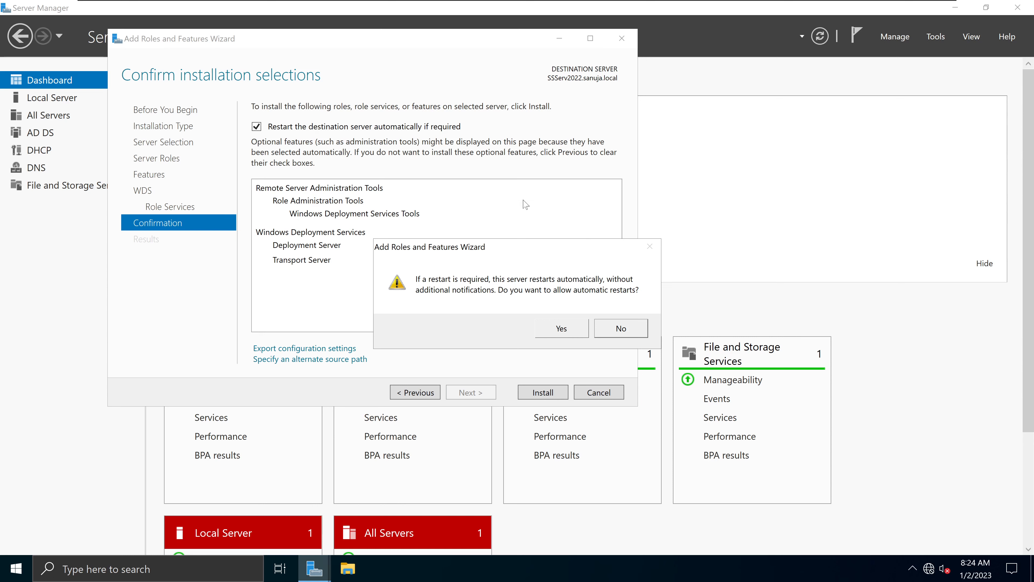
{"action": "left_click", "coordinate": [561, 332]}
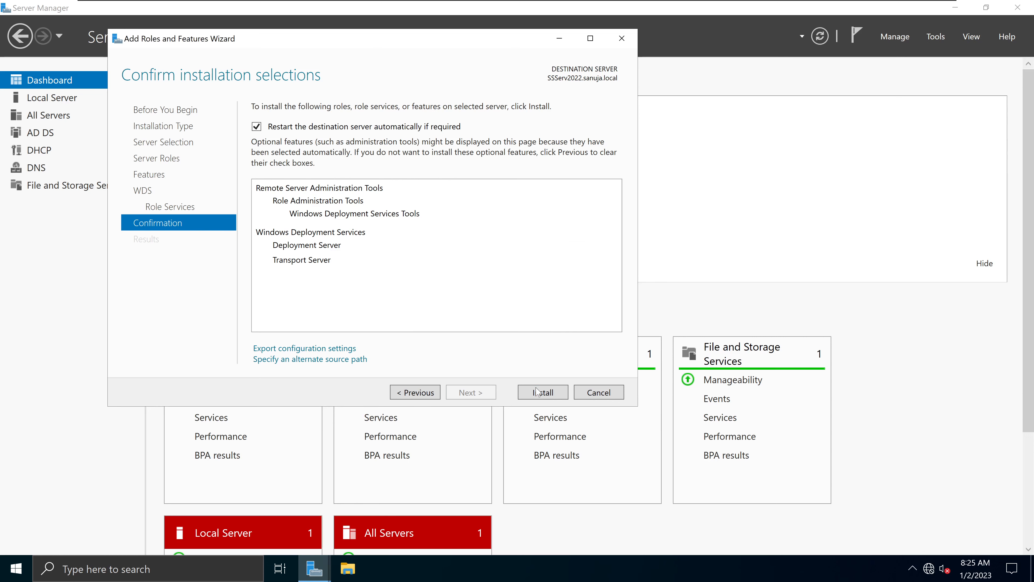
{"action": "left_click", "coordinate": [536, 395]}
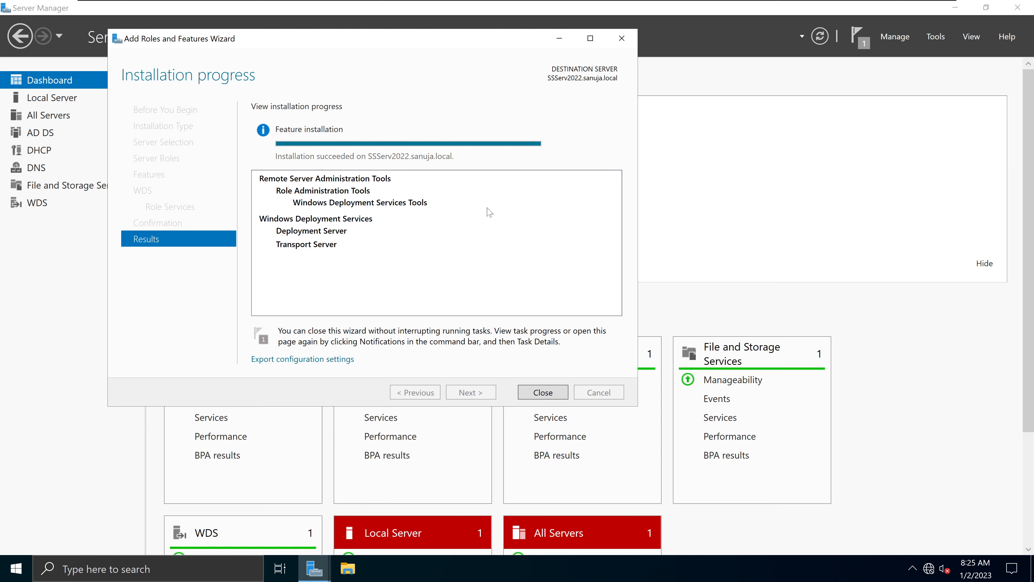
{"action": "left_click", "coordinate": [555, 396]}
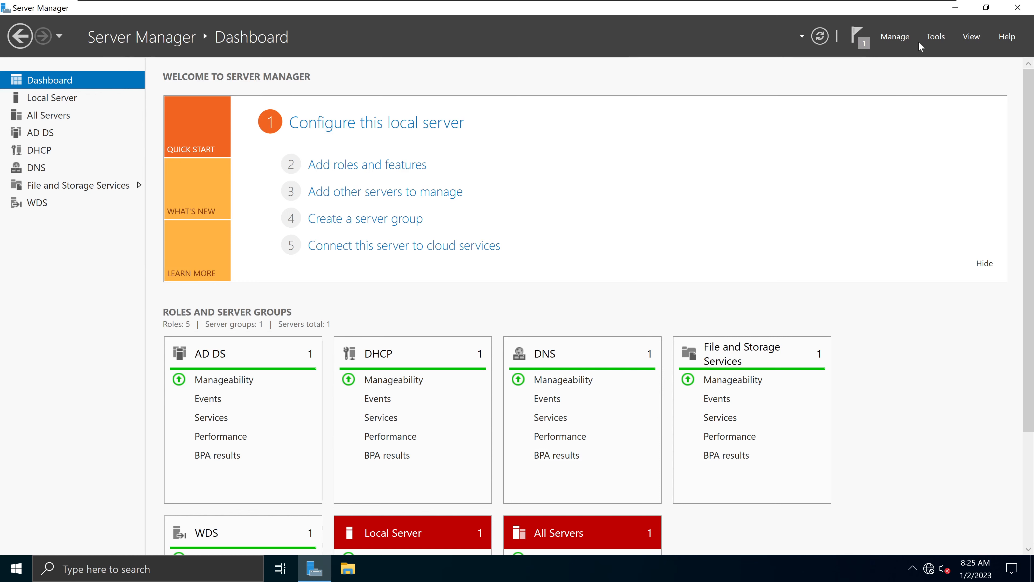
Step: Open the Windows Deployment Services console maximized and select the local server under Servers
{"action": "left_click", "coordinate": [937, 36]}
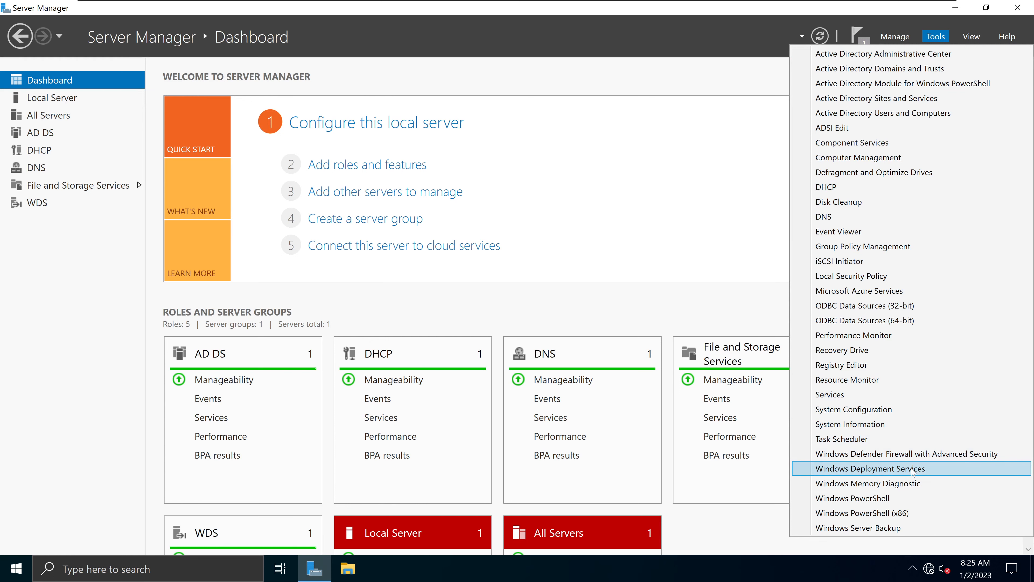
{"action": "left_click", "coordinate": [891, 470]}
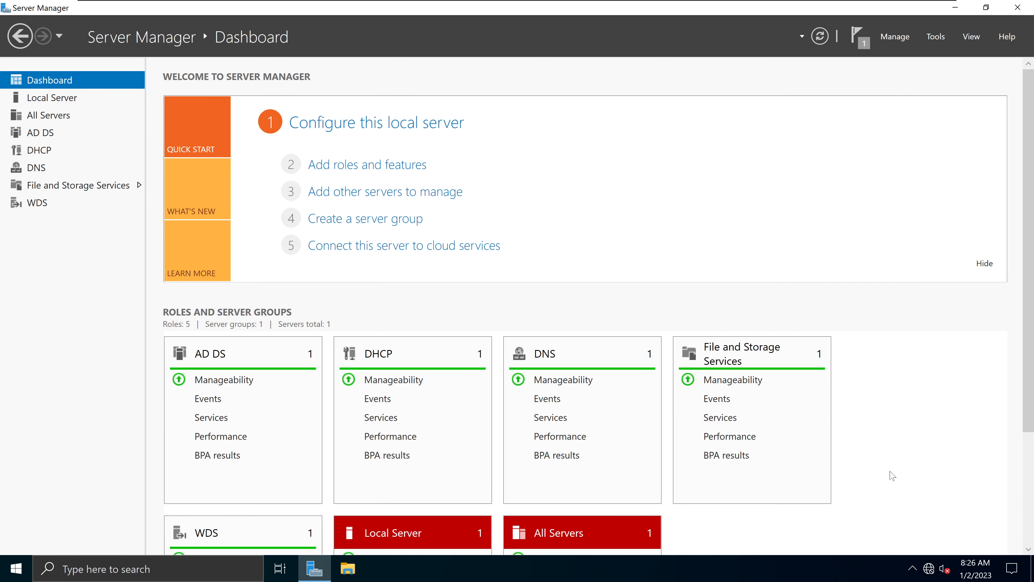
{"action": "double_click", "coordinate": [708, 87]}
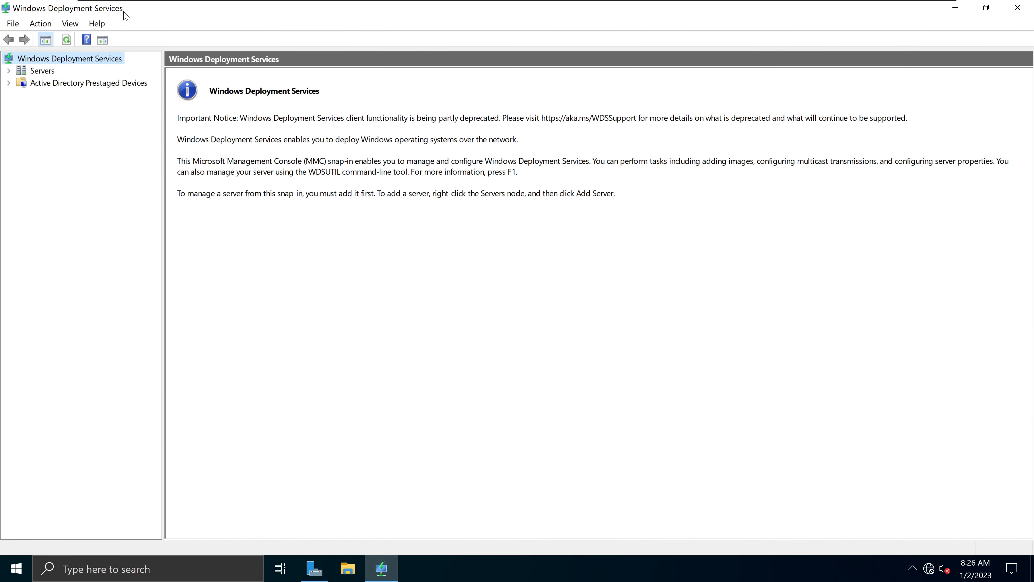
{"action": "left_click", "coordinate": [9, 71]}
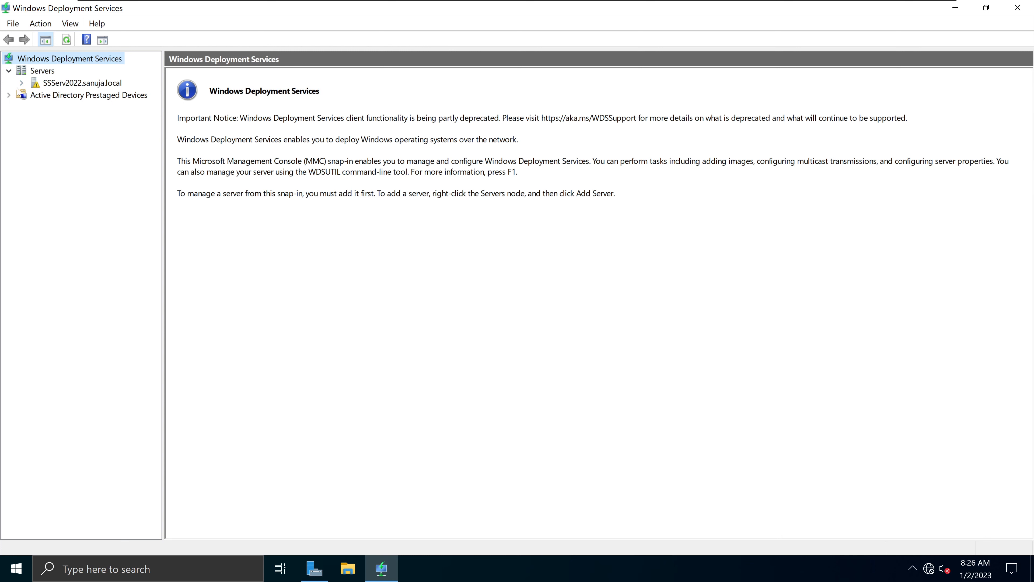
{"action": "left_click", "coordinate": [81, 83]}
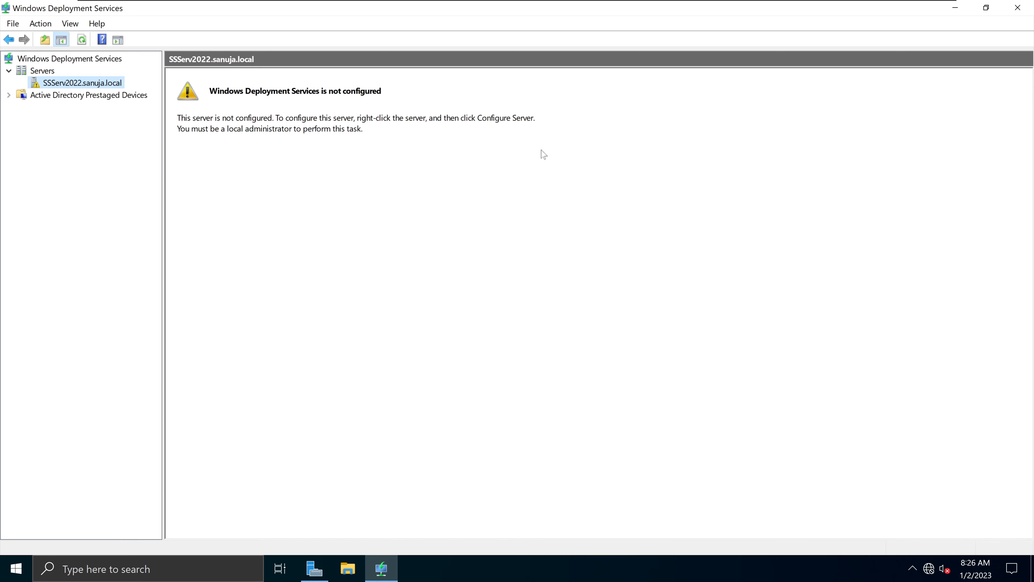
Step: Start configuring the selected deployment server and accept the Integrated with Active Directory install option
{"action": "right_click", "coordinate": [87, 86]}
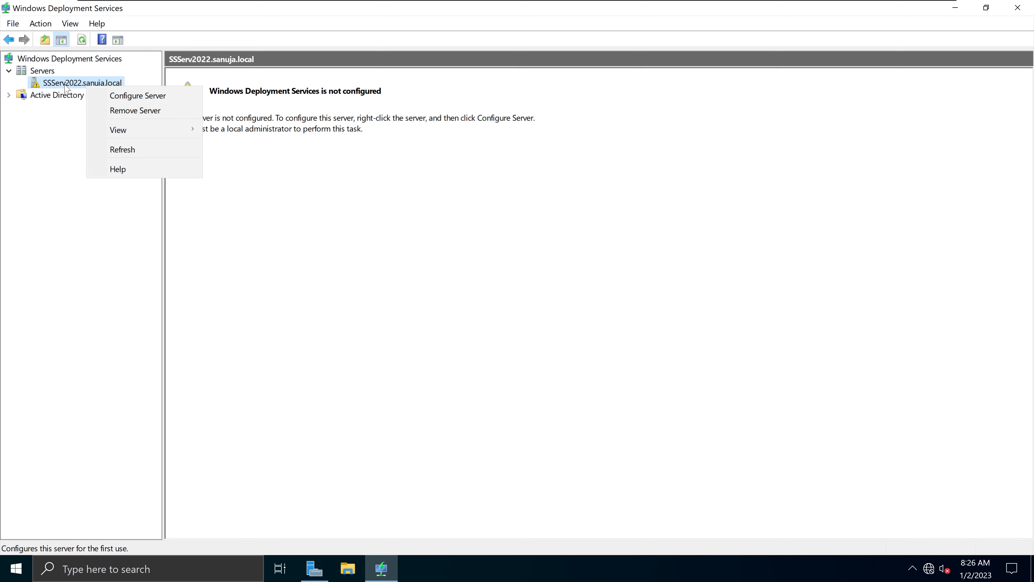
{"action": "left_click", "coordinate": [67, 87]}
{"action": "right_click", "coordinate": [107, 83]}
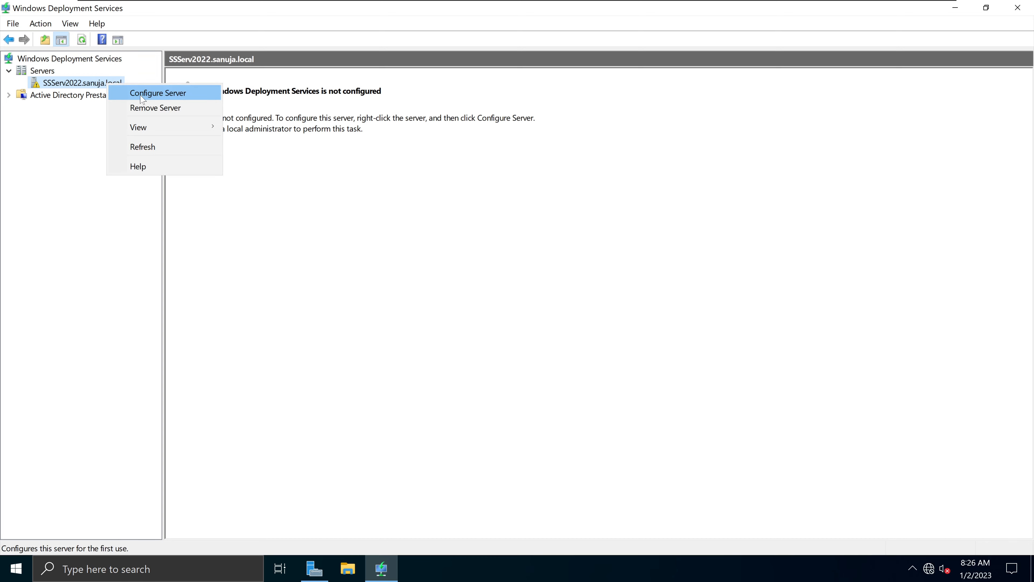
{"action": "left_click", "coordinate": [188, 98]}
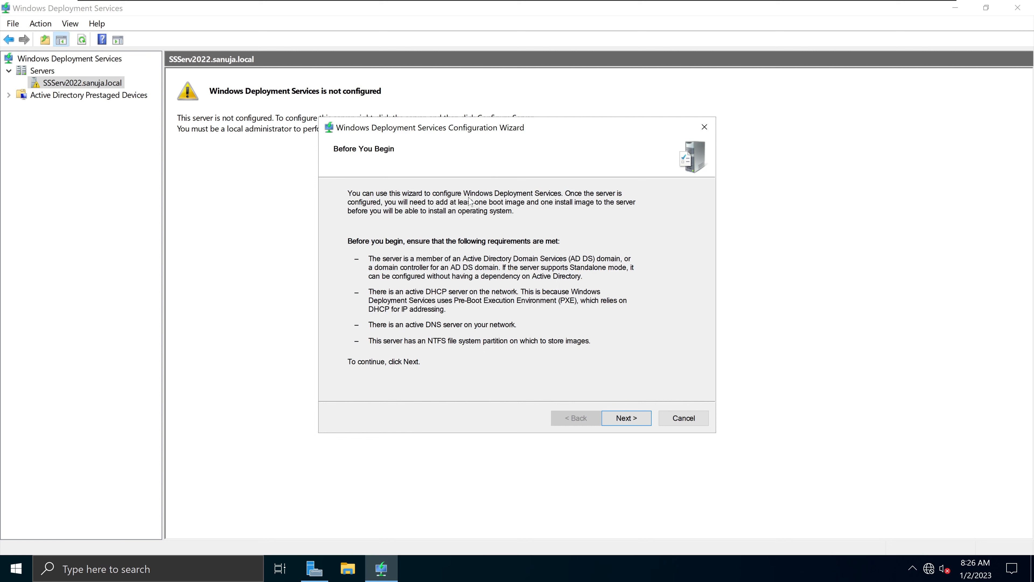
{"action": "left_click_drag", "start_coordinate": [482, 129], "coordinate": [486, 106]}
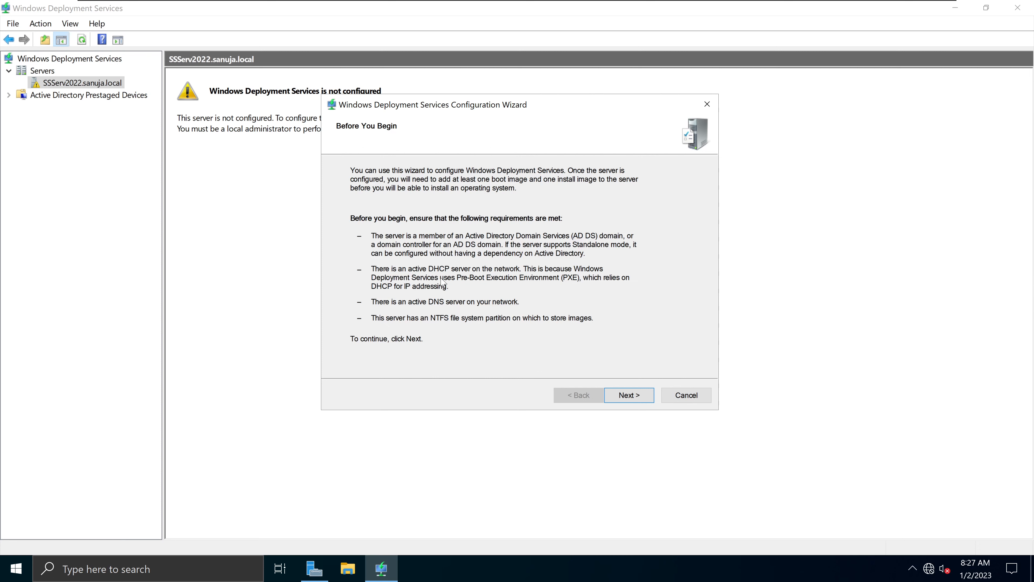
{"action": "left_click", "coordinate": [629, 395]}
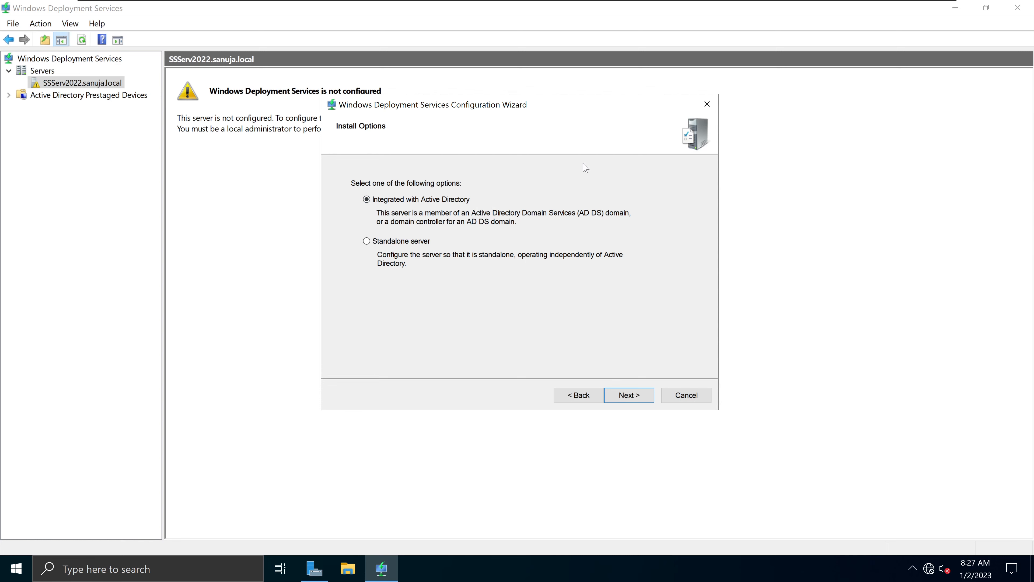
{"action": "left_click", "coordinate": [638, 397]}
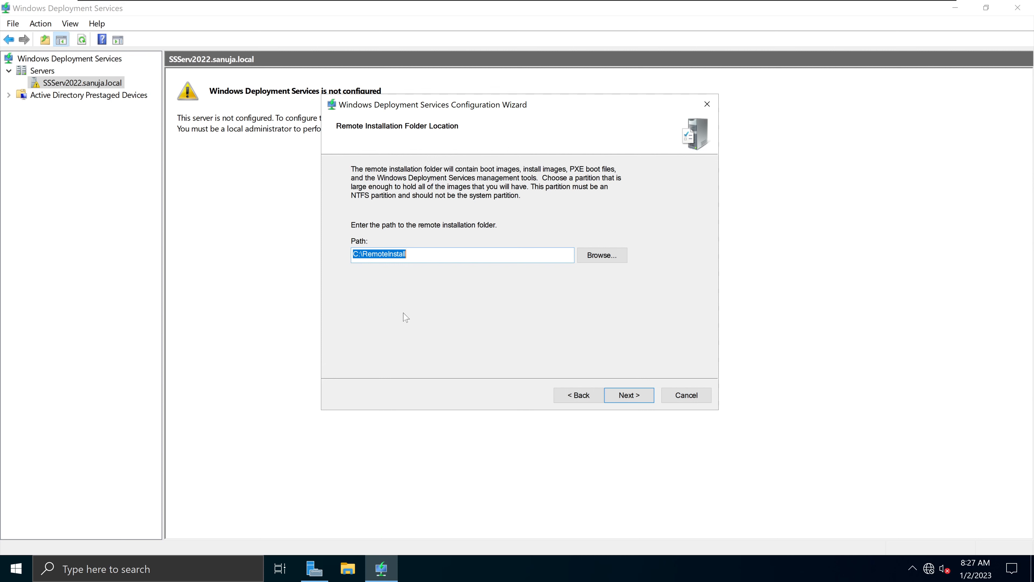
Step: Switch to File Explorer and open the Server Data (E:) drive to examine its folders for the remote installation location
{"action": "left_click", "coordinate": [348, 570]}
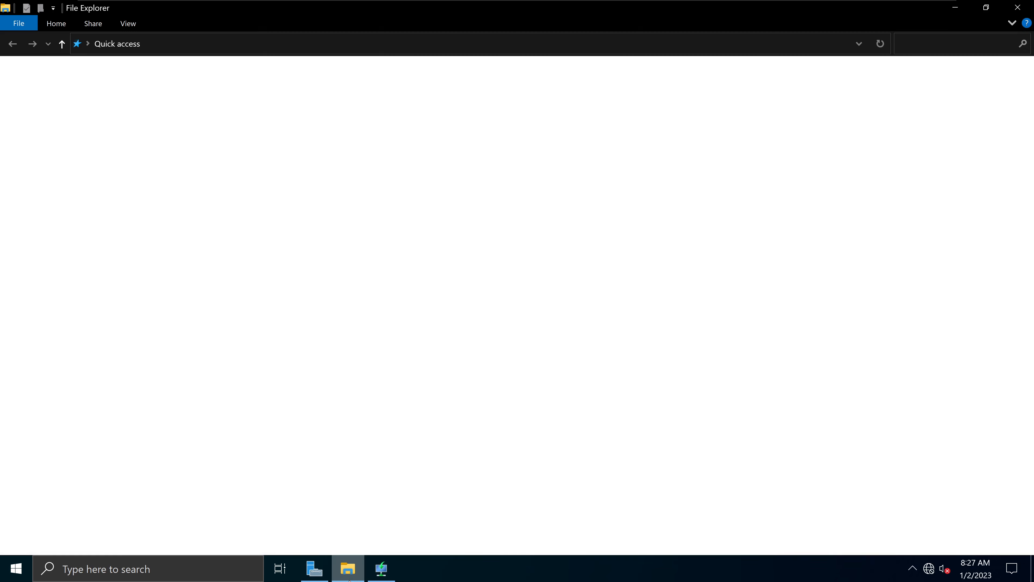
{"action": "left_click", "coordinate": [73, 208]}
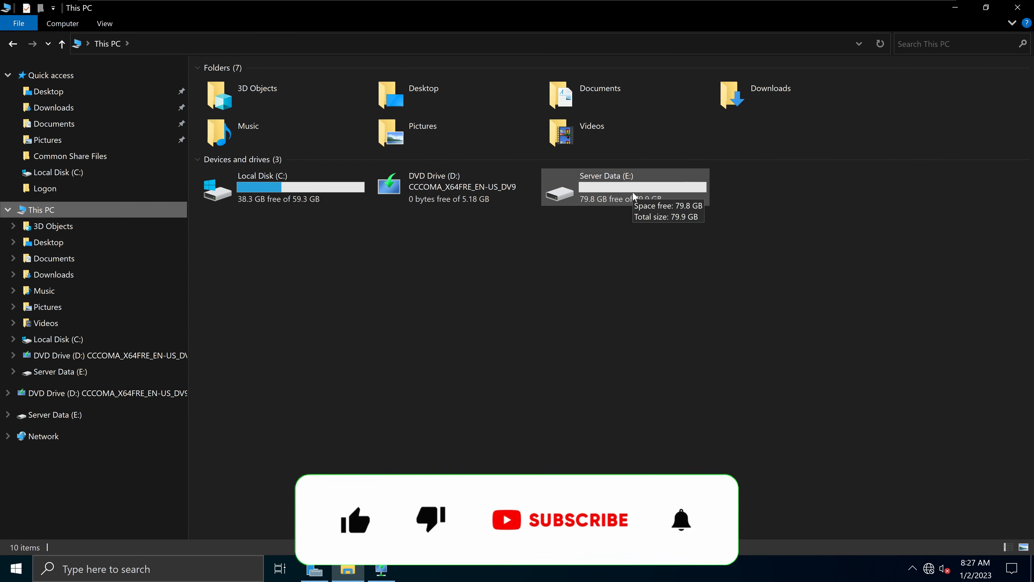
{"action": "double_click", "coordinate": [633, 192]}
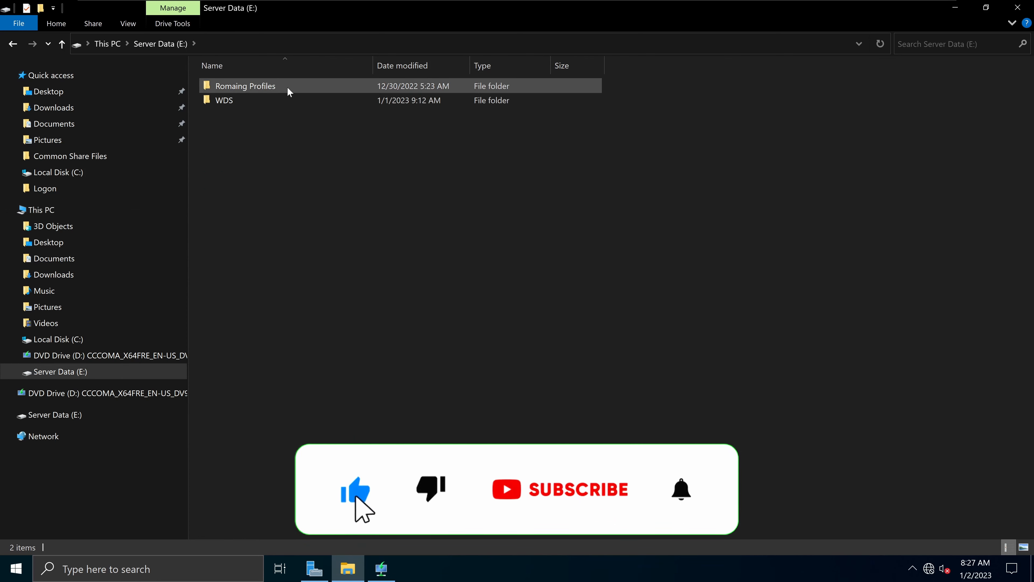
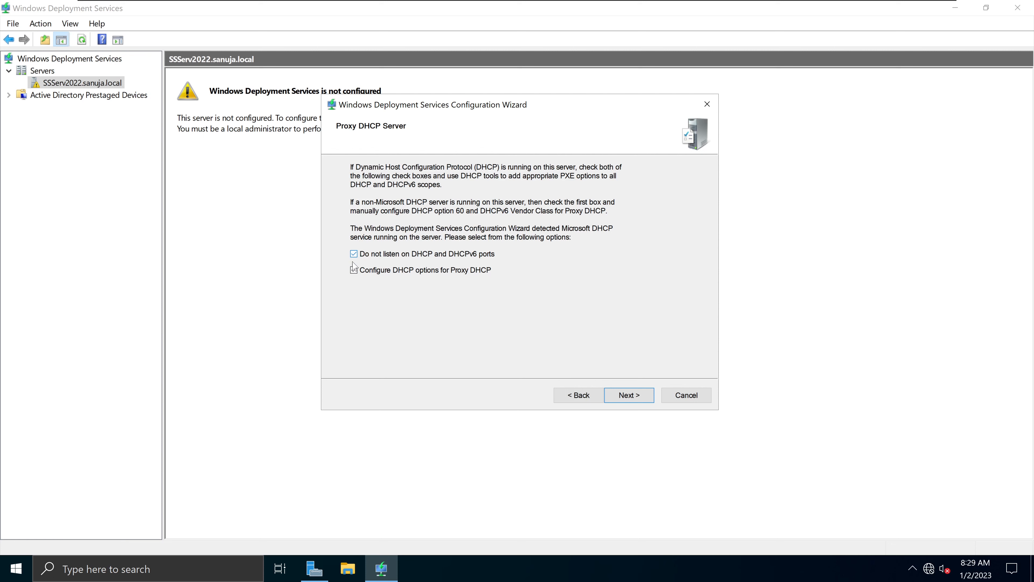
Step: Accept the Proxy DHCP options, choose Respond to all client computers (known and unknown) without requiring administrator approval, and finish the configuration wizard
{"action": "left_click", "coordinate": [632, 401]}
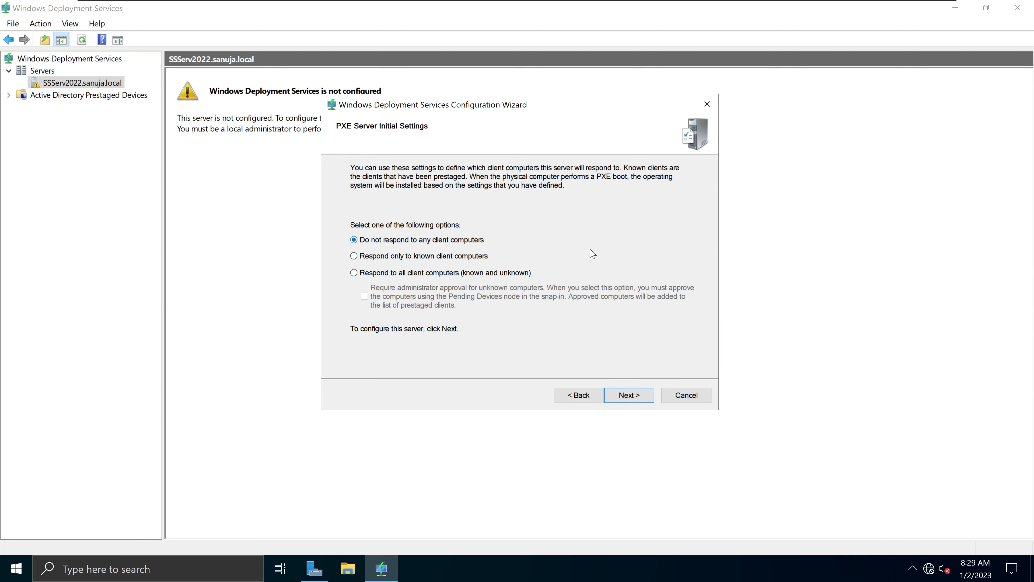
{"action": "left_click", "coordinate": [435, 274]}
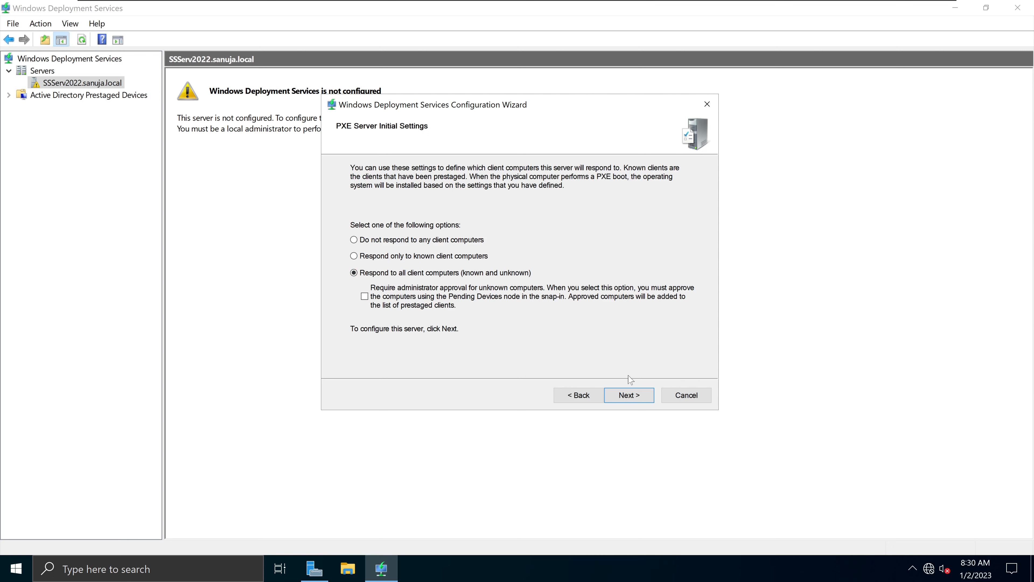
{"action": "left_click", "coordinate": [634, 401]}
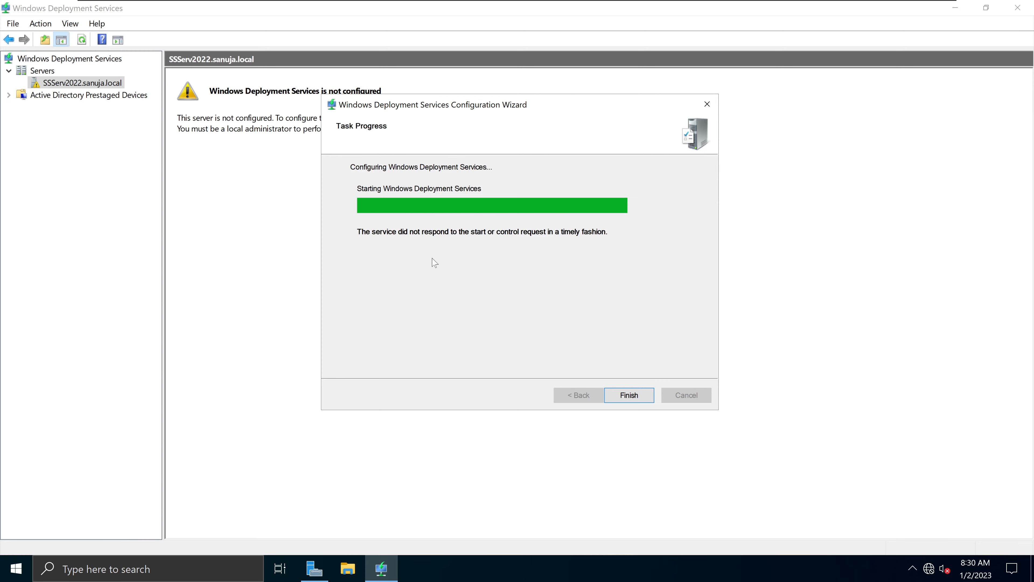
{"action": "left_click", "coordinate": [633, 397]}
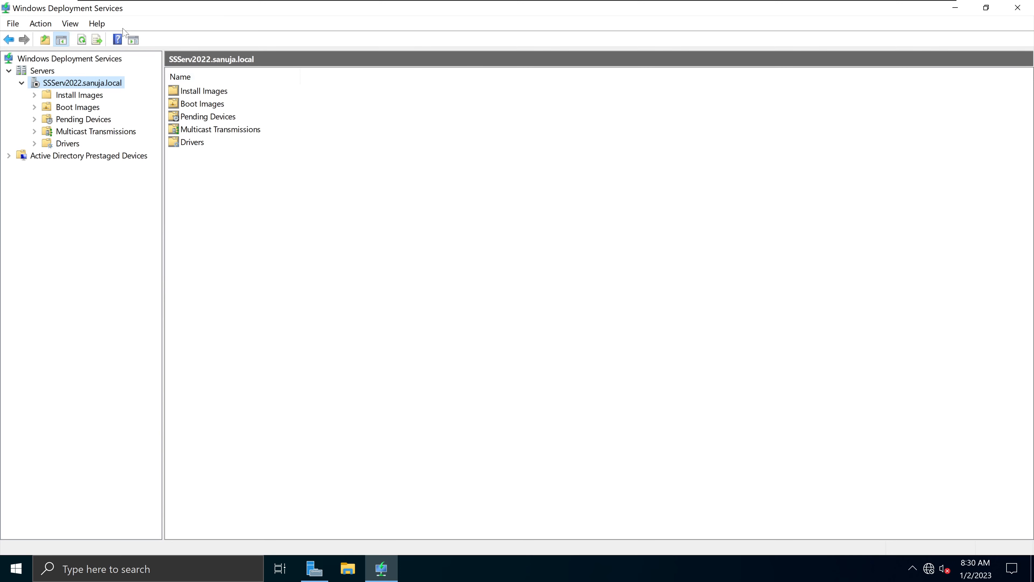
Step: Examine the server's Install Images, Boot Images, Pending Devices, Multicast Transmissions and Drivers nodes, dismissing any error dialogs
{"action": "left_click", "coordinate": [94, 96]}
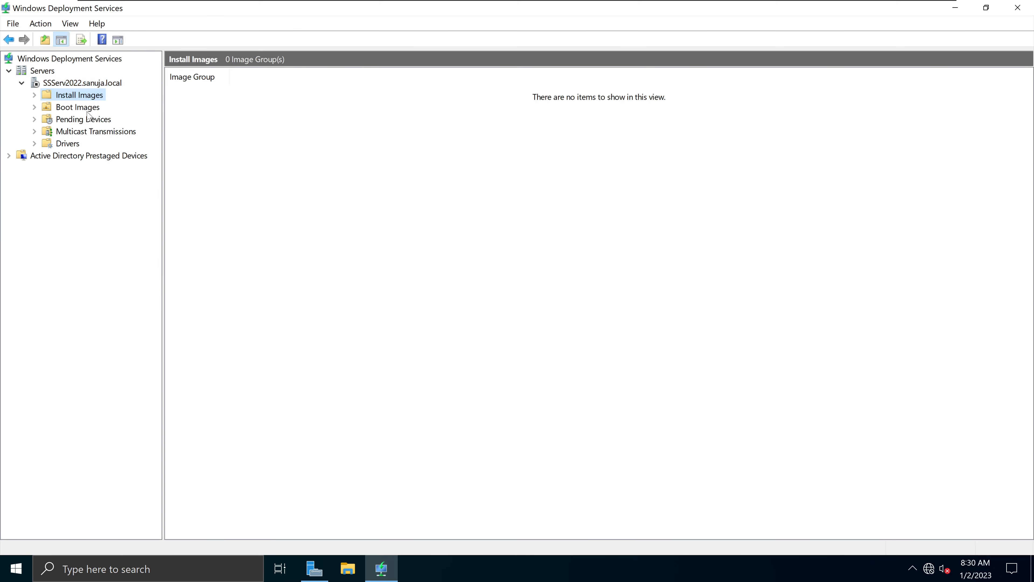
{"action": "left_click", "coordinate": [89, 109]}
{"action": "left_click", "coordinate": [91, 98]}
{"action": "left_click", "coordinate": [82, 113]}
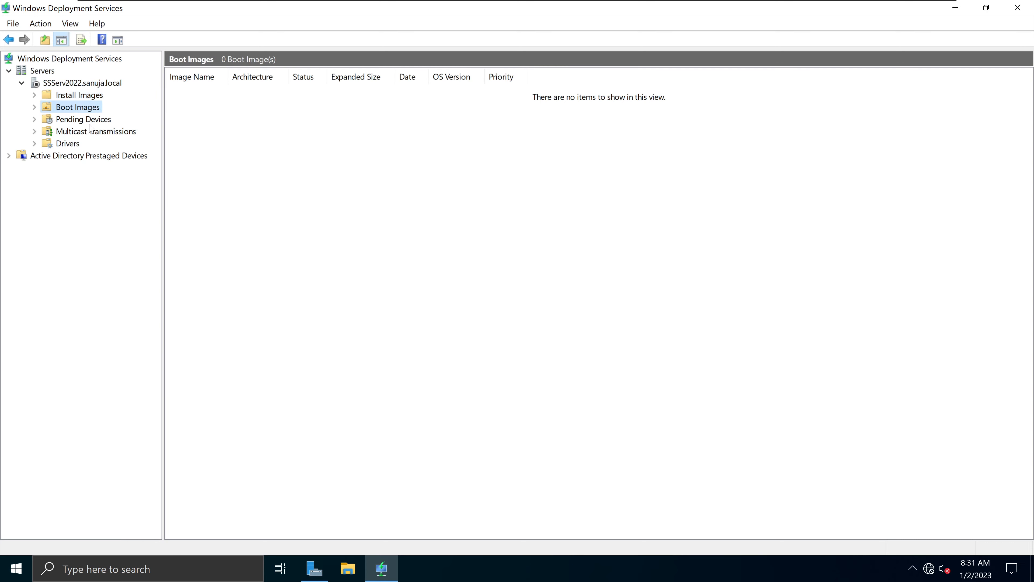
{"action": "left_click", "coordinate": [90, 125]}
{"action": "left_click", "coordinate": [607, 319]}
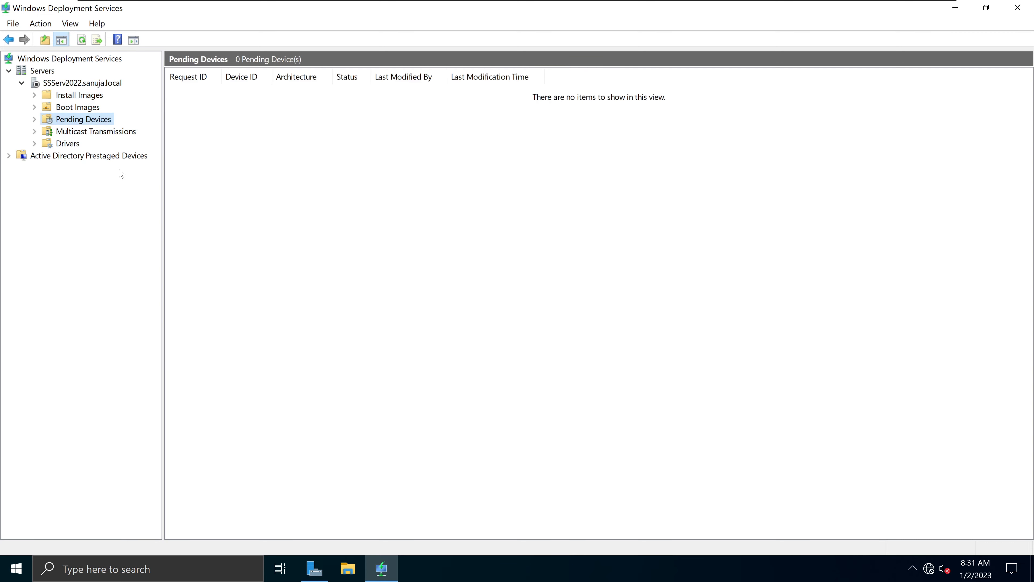
{"action": "left_click", "coordinate": [93, 132]}
{"action": "left_click", "coordinate": [619, 321]}
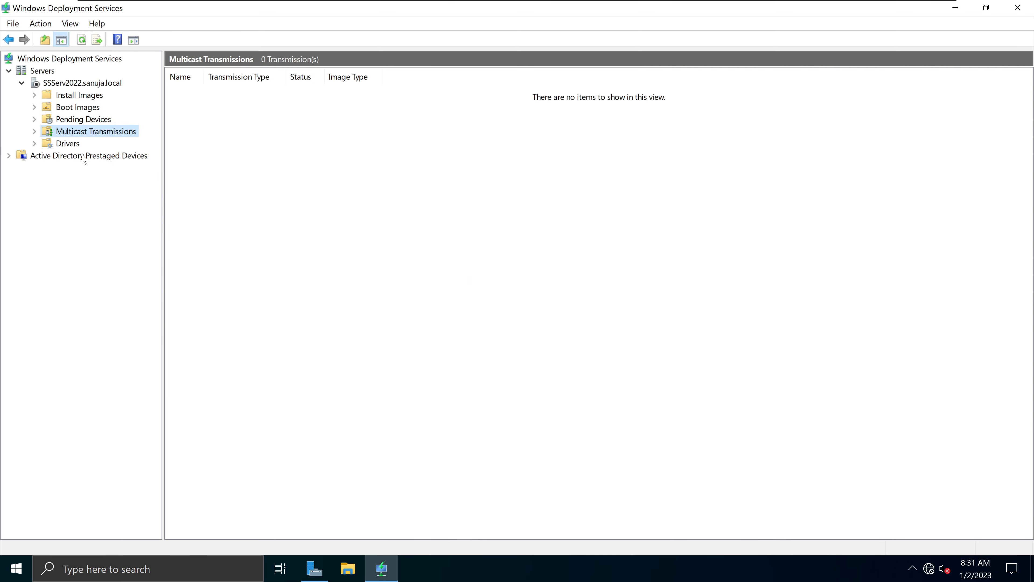
{"action": "left_click", "coordinate": [67, 144]}
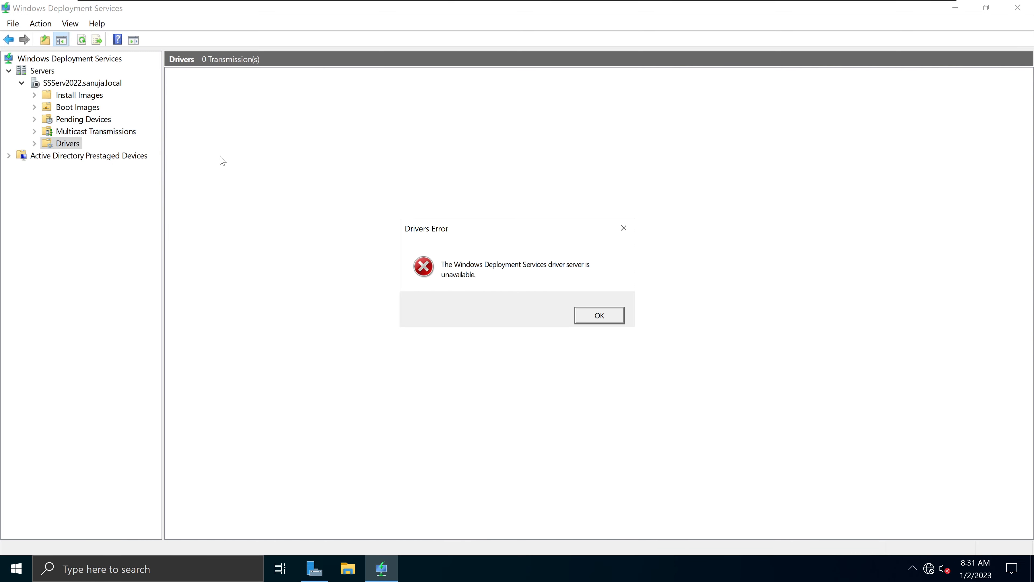
{"action": "left_click", "coordinate": [599, 318]}
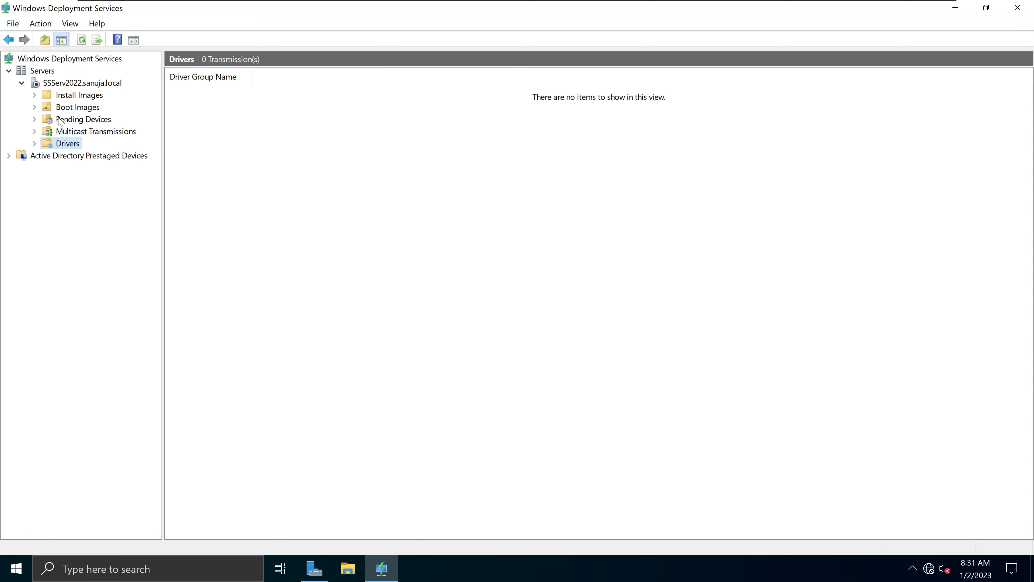
Step: Start the Windows Deployment Services service on the local server and dismiss the notification
{"action": "left_click", "coordinate": [81, 84]}
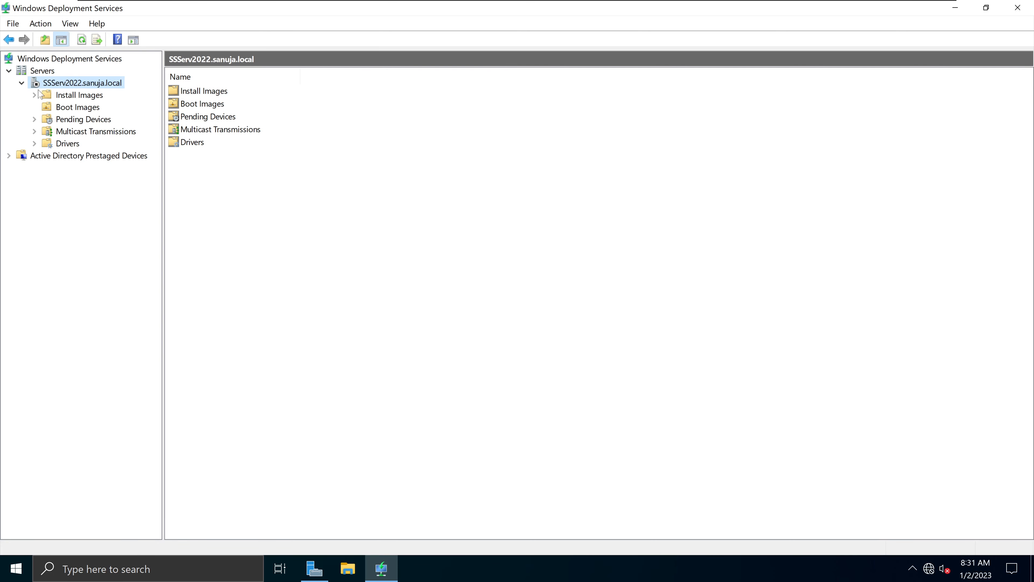
{"action": "right_click", "coordinate": [86, 88]}
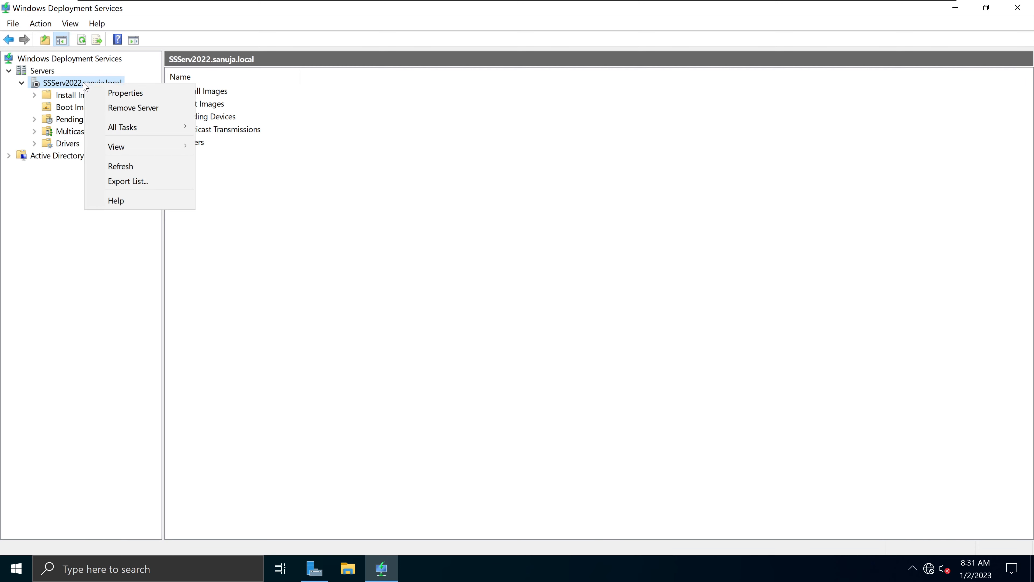
{"action": "mouse_move", "coordinate": [127, 128]}
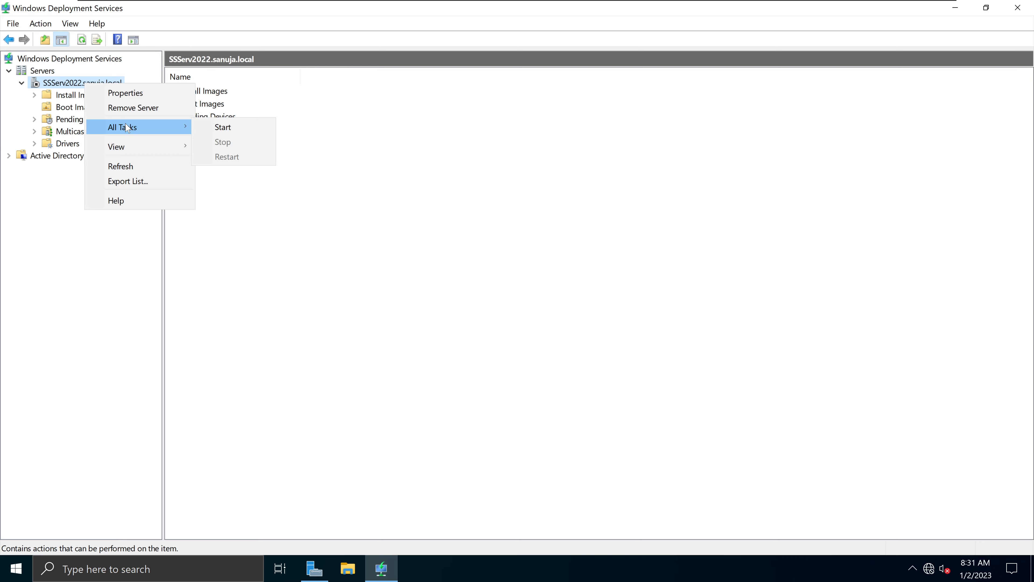
{"action": "left_click", "coordinate": [242, 131]}
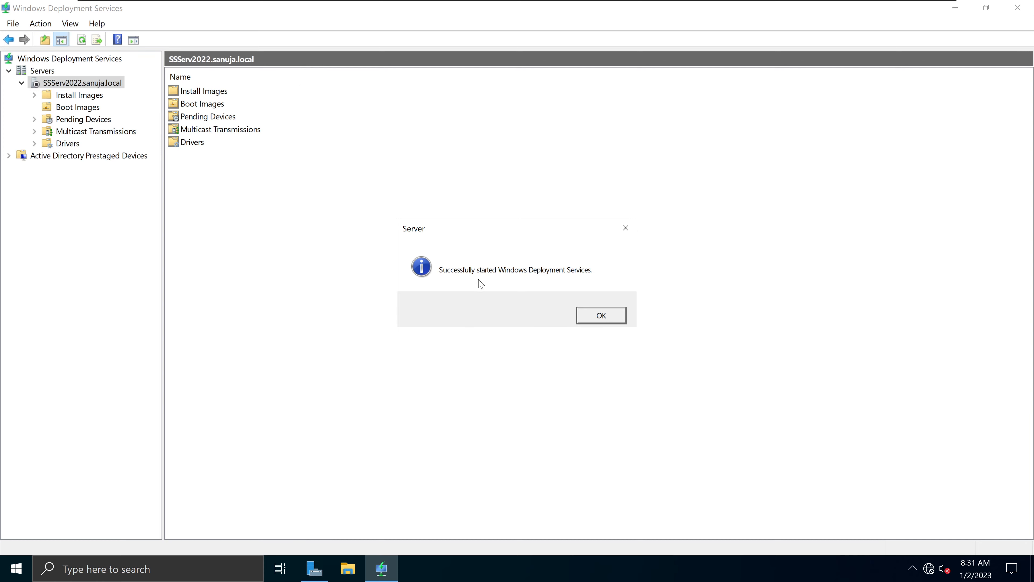
{"action": "left_click", "coordinate": [597, 319]}
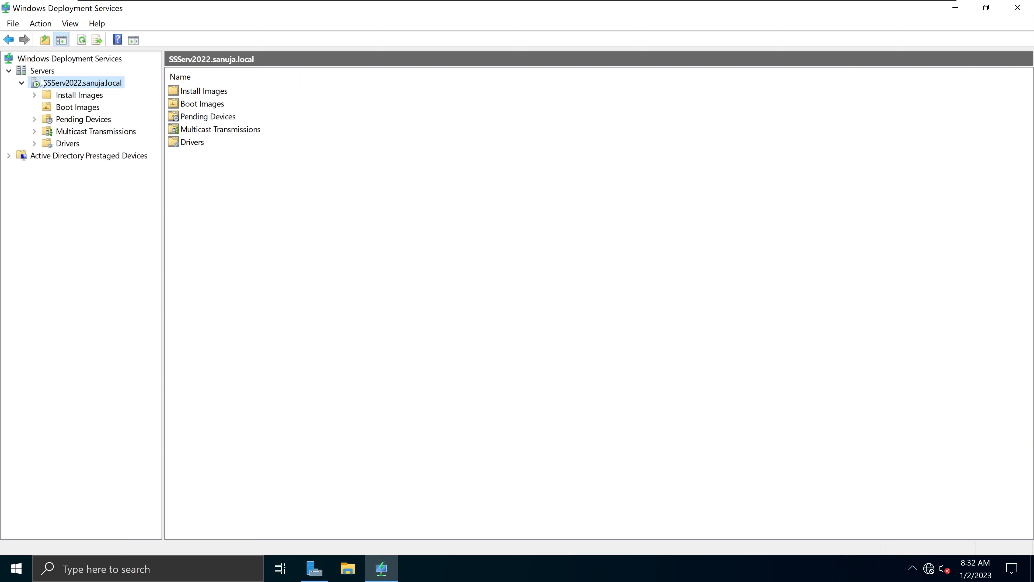
{"action": "left_click", "coordinate": [53, 94]}
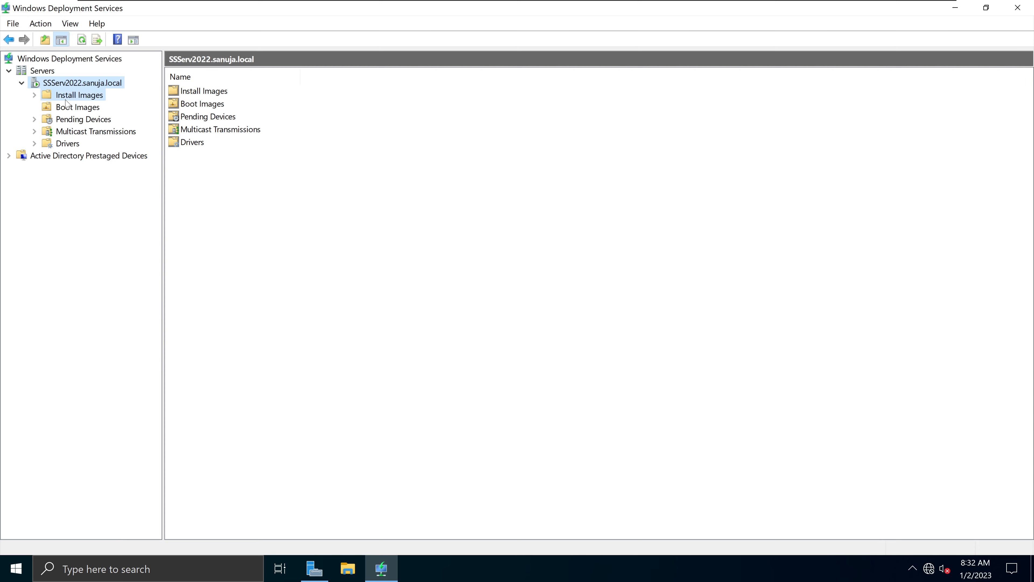
{"action": "left_click", "coordinate": [43, 85]}
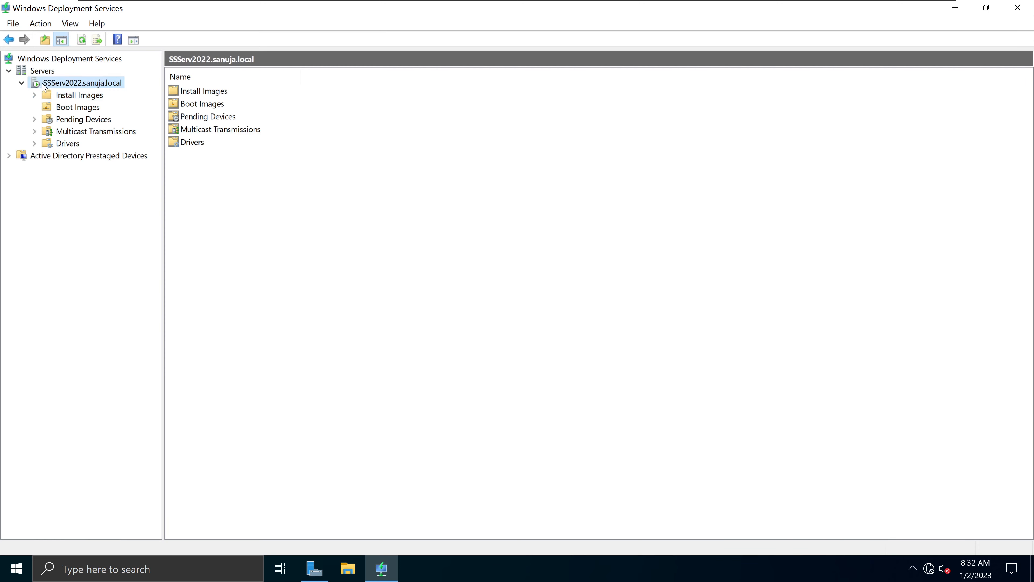
{"action": "left_click", "coordinate": [54, 97]}
{"action": "left_click", "coordinate": [90, 85]}
Step: Switch to File Explorer and open DVD Drive (D:) to examine the Windows installation media's files
{"action": "left_click", "coordinate": [348, 569]}
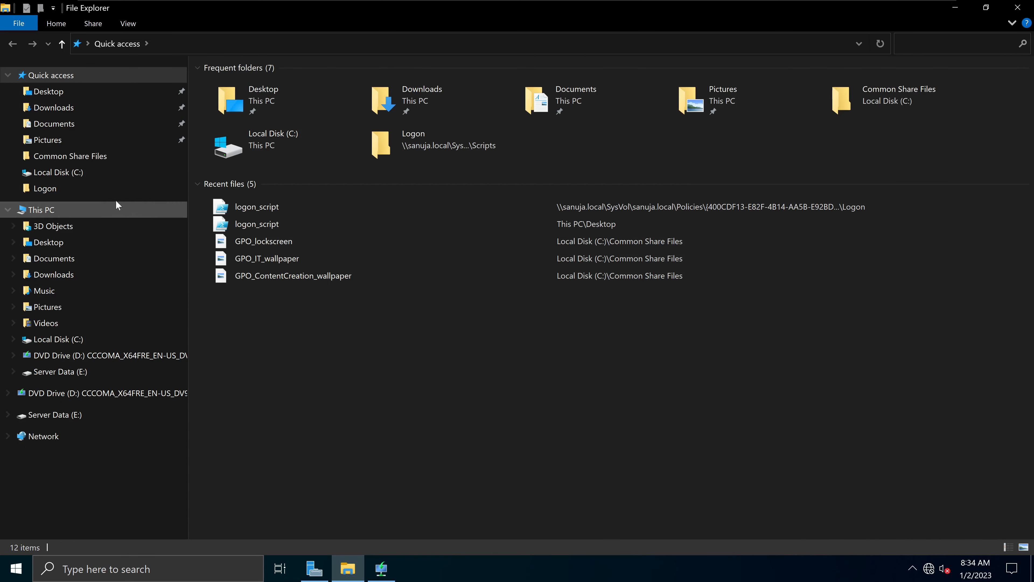
{"action": "left_click", "coordinate": [92, 214]}
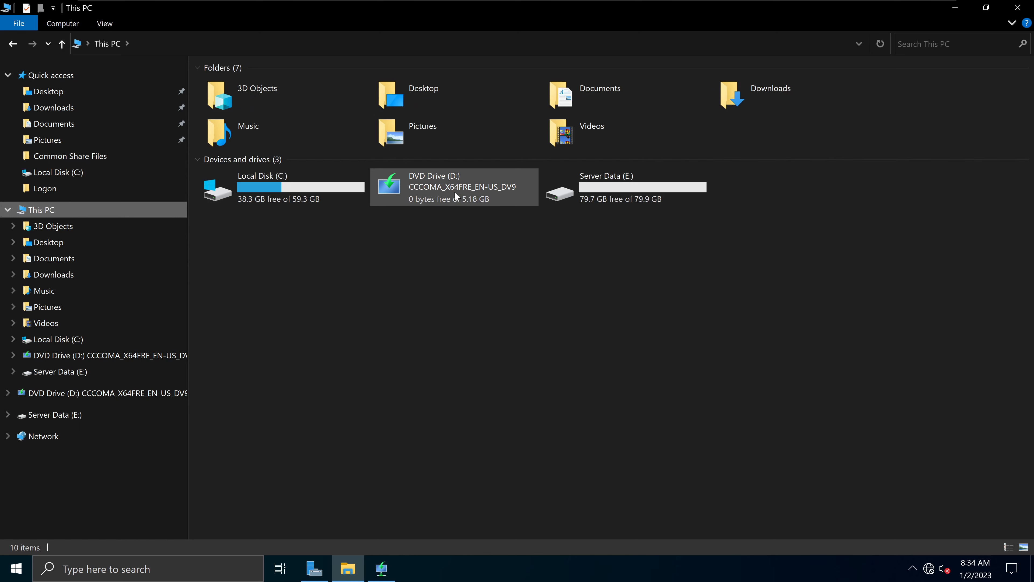
{"action": "left_click", "coordinate": [455, 191]}
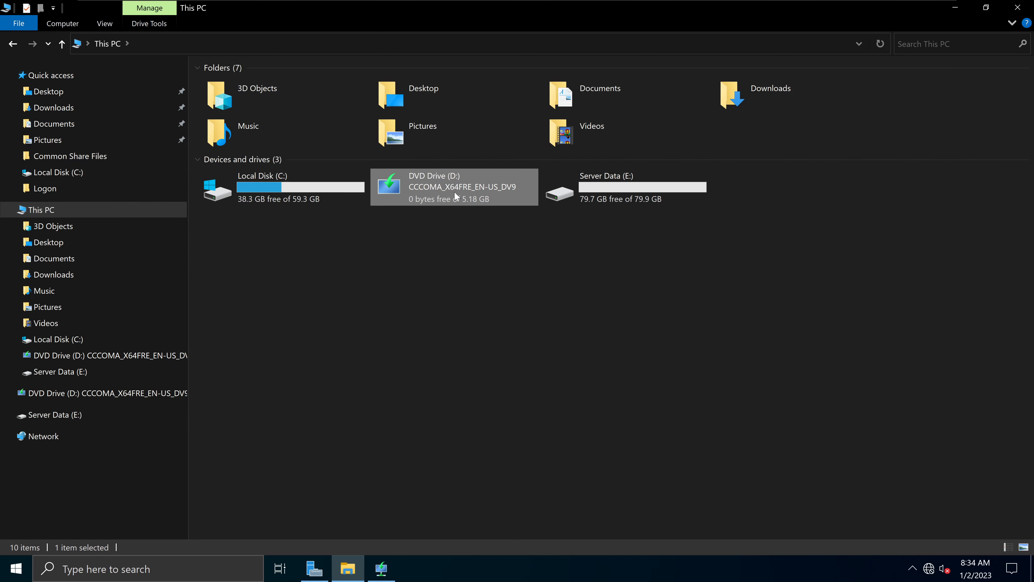
{"action": "right_click", "coordinate": [454, 190]}
{"action": "left_click", "coordinate": [470, 203]}
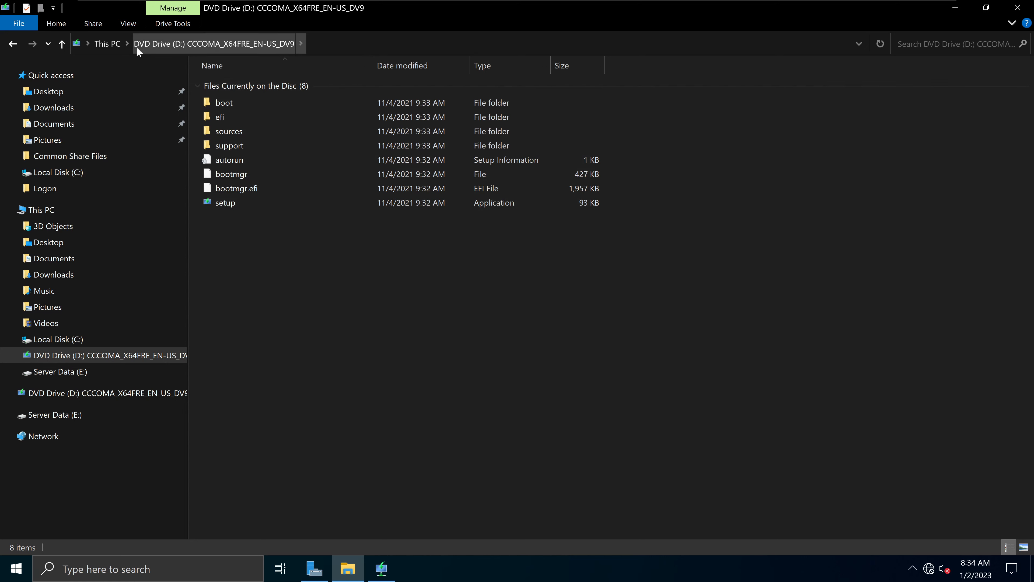
Step: Return to This PC, review the available actions for DVD Drive (D:), and close File Explorer
{"action": "left_click", "coordinate": [106, 44]}
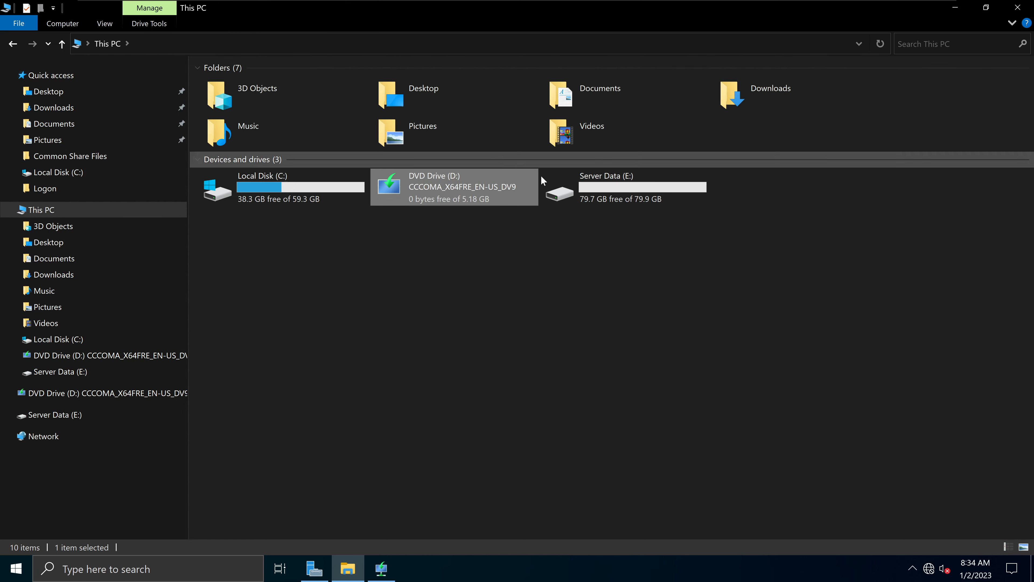
{"action": "left_click", "coordinate": [514, 247]}
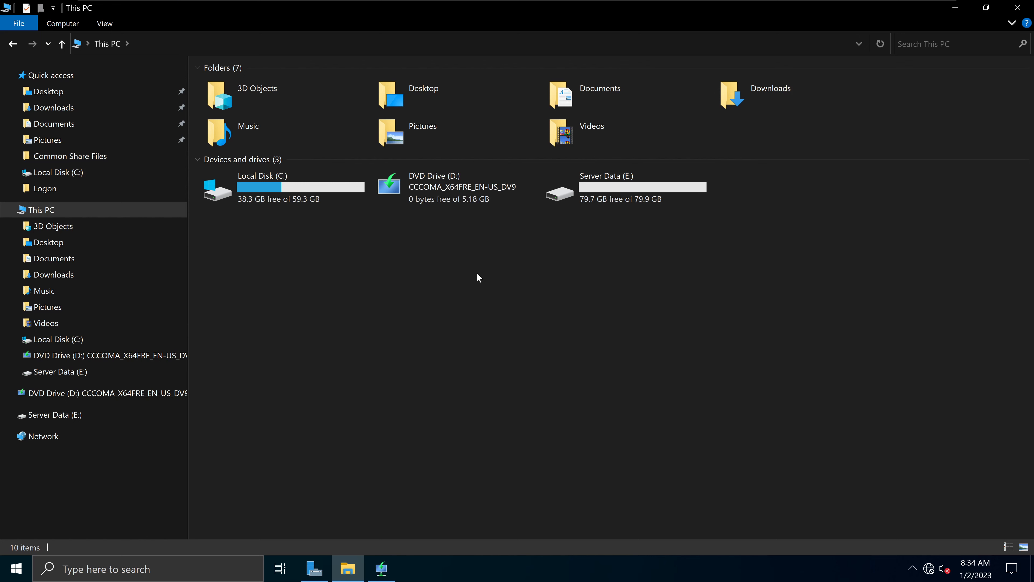
{"action": "right_click", "coordinate": [423, 281]}
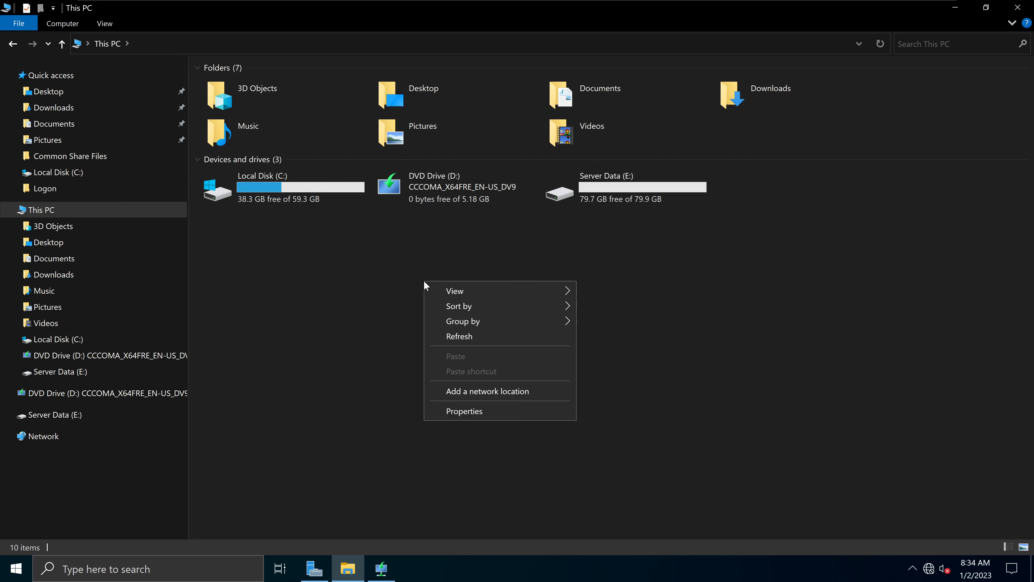
{"action": "left_click", "coordinate": [374, 249]}
{"action": "left_click", "coordinate": [429, 191]}
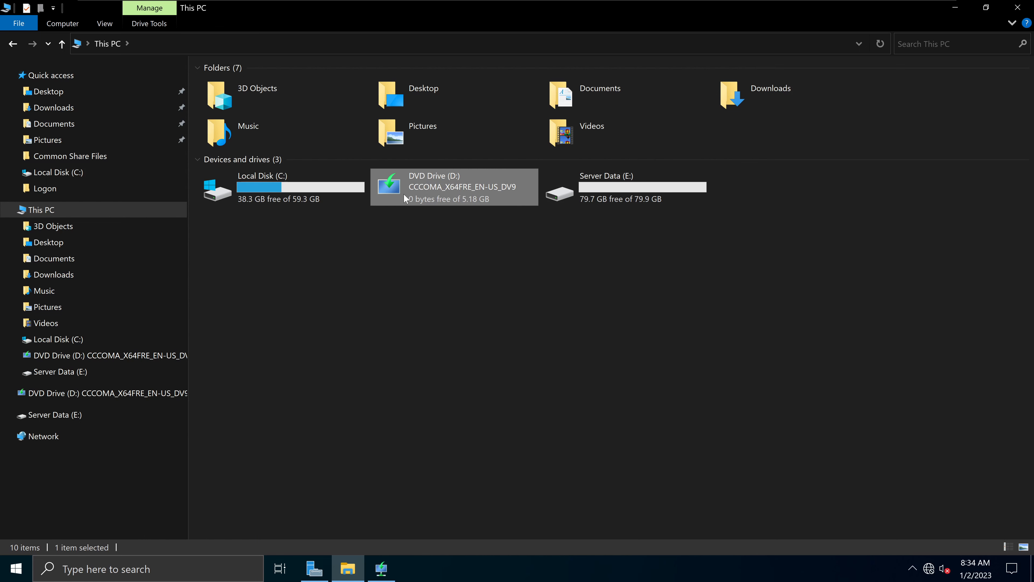
{"action": "right_click", "coordinate": [457, 184]}
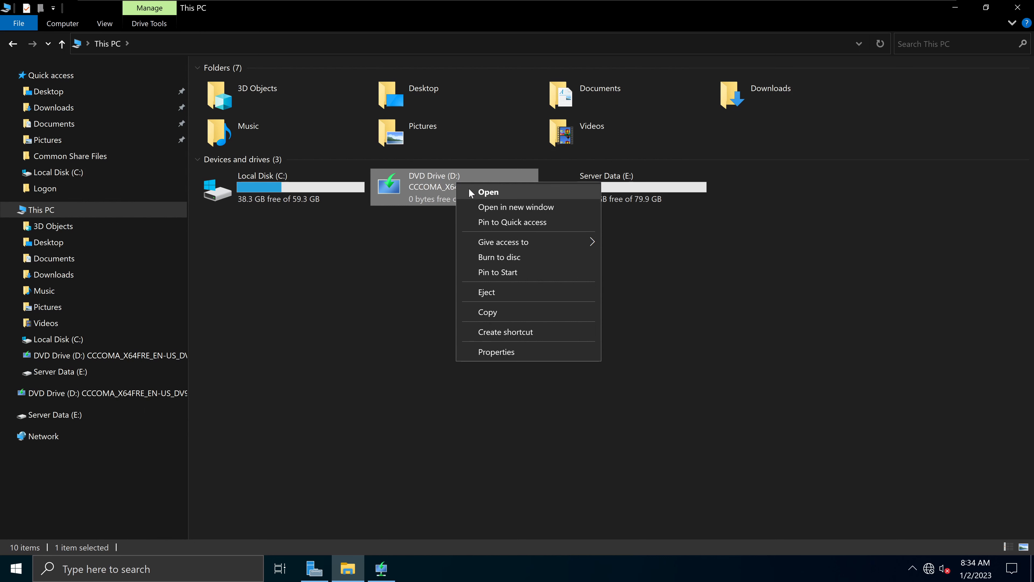
{"action": "left_click", "coordinate": [397, 216]}
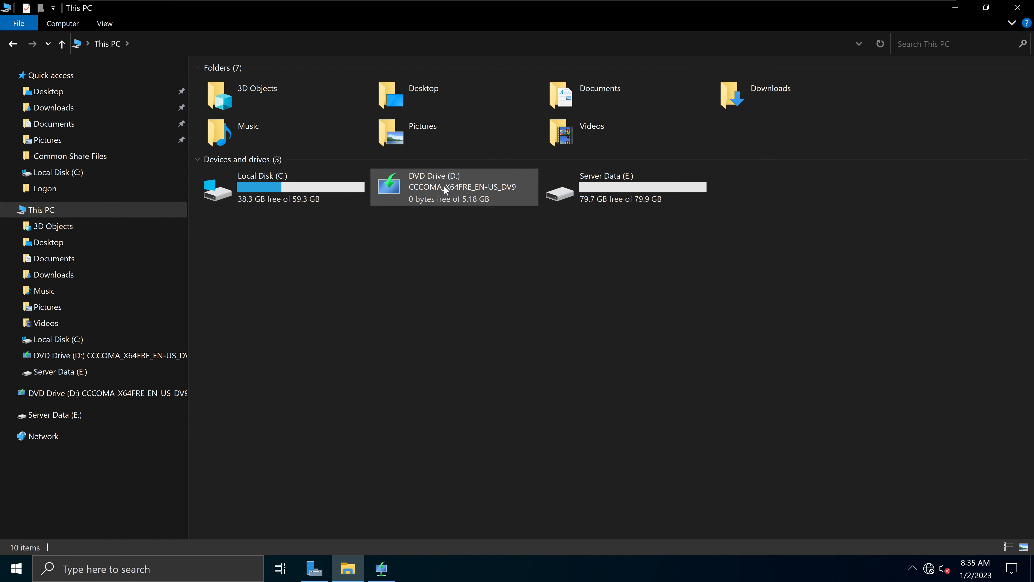
{"action": "left_click", "coordinate": [1018, 7]}
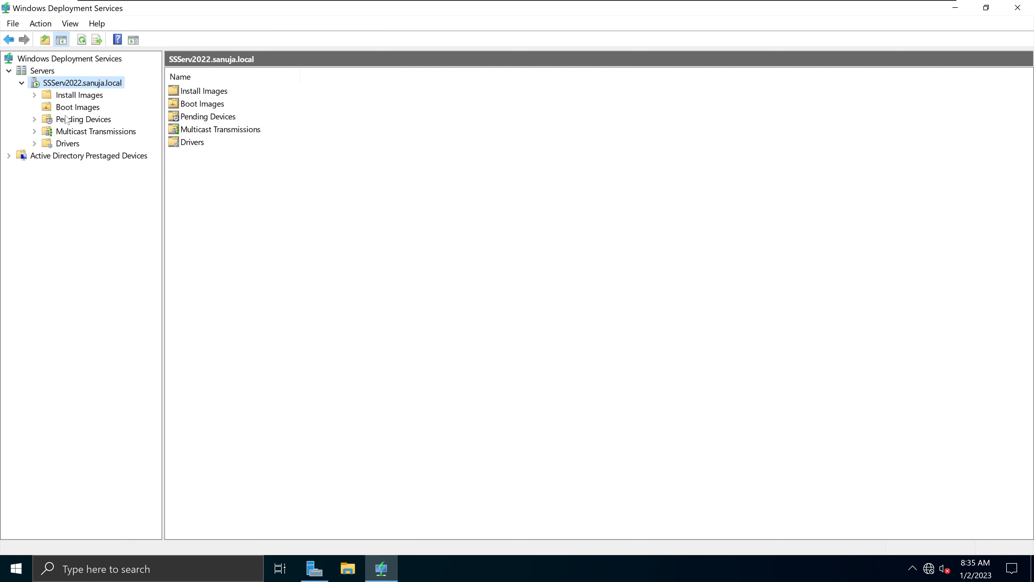
Step: Start adding a boot image to the server and choose boot.wim from the sources folder on DVD Drive (D:)
{"action": "left_click", "coordinate": [77, 109]}
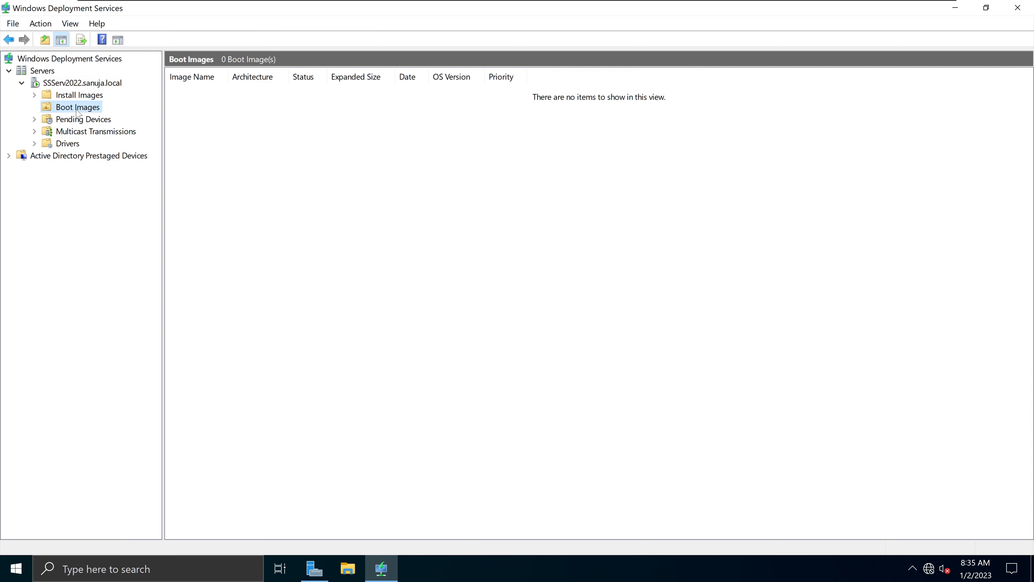
{"action": "right_click", "coordinate": [79, 112]}
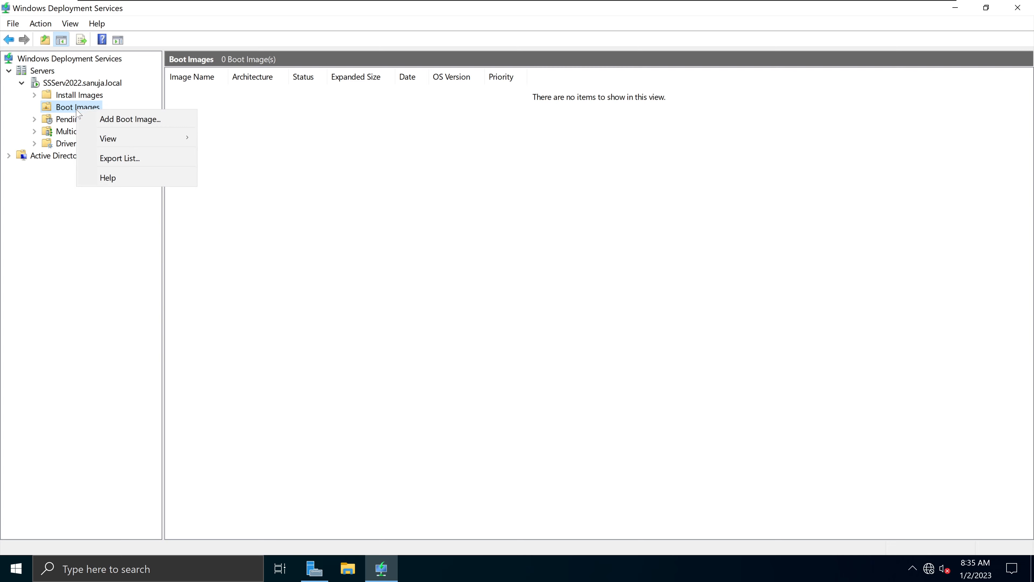
{"action": "left_click", "coordinate": [110, 119]}
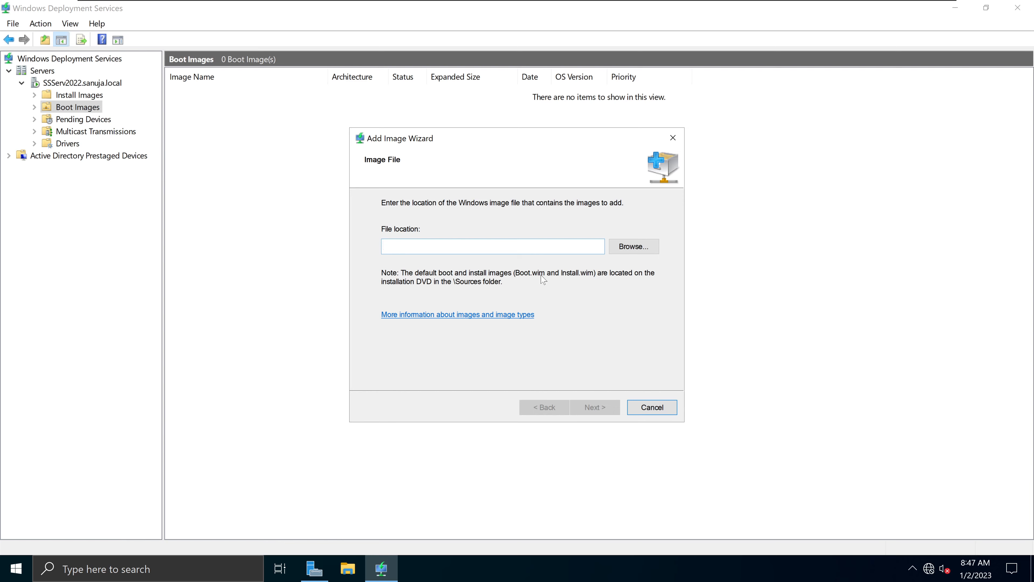
{"action": "left_click", "coordinate": [634, 247]}
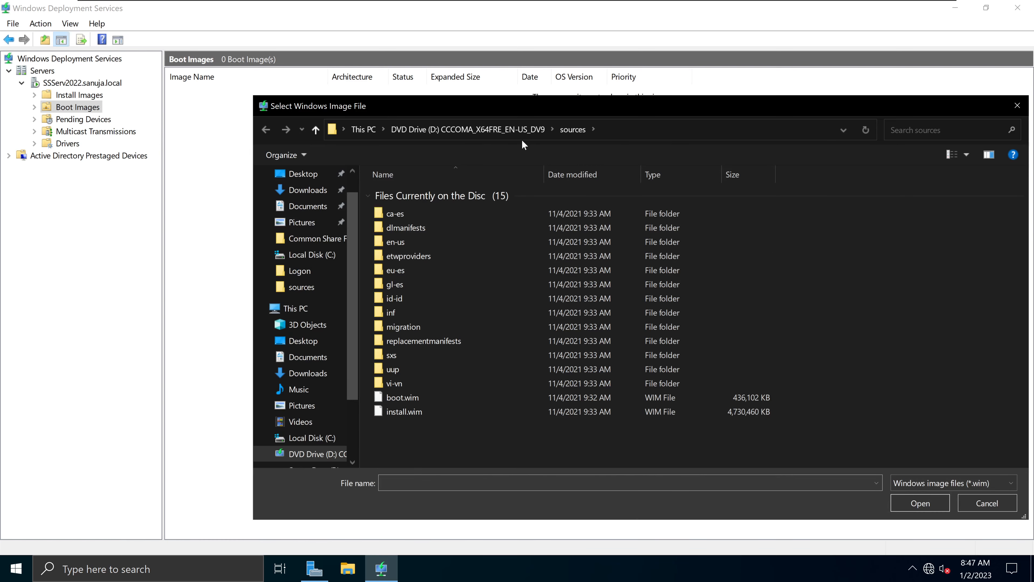
{"action": "left_click", "coordinate": [310, 309]}
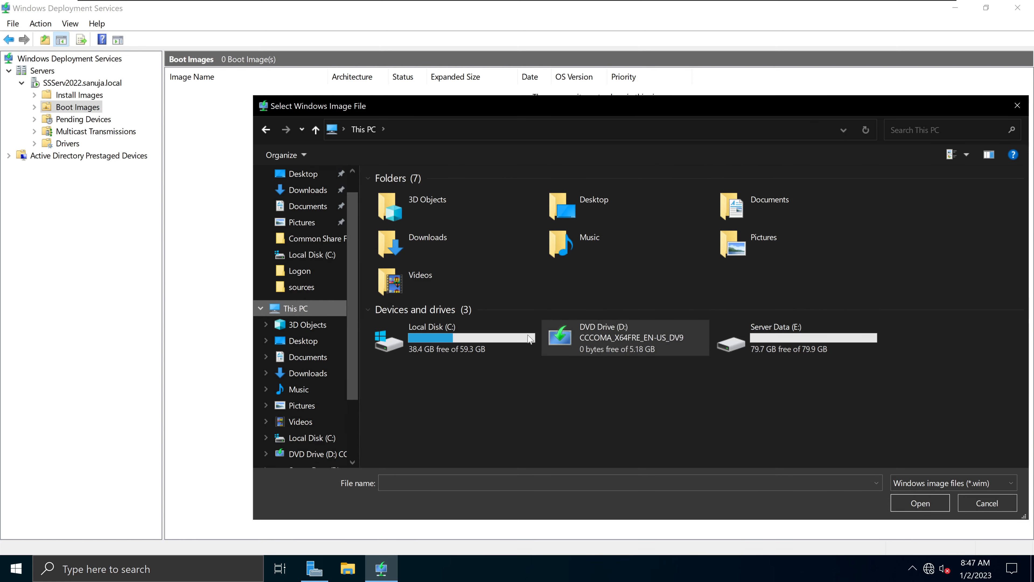
{"action": "double_click", "coordinate": [625, 340]}
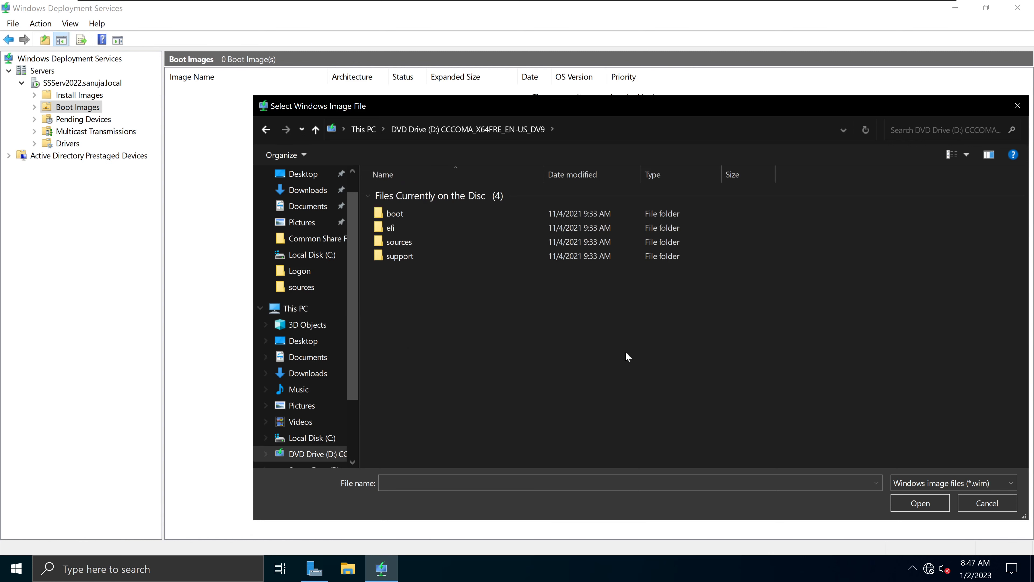
{"action": "double_click", "coordinate": [417, 241]}
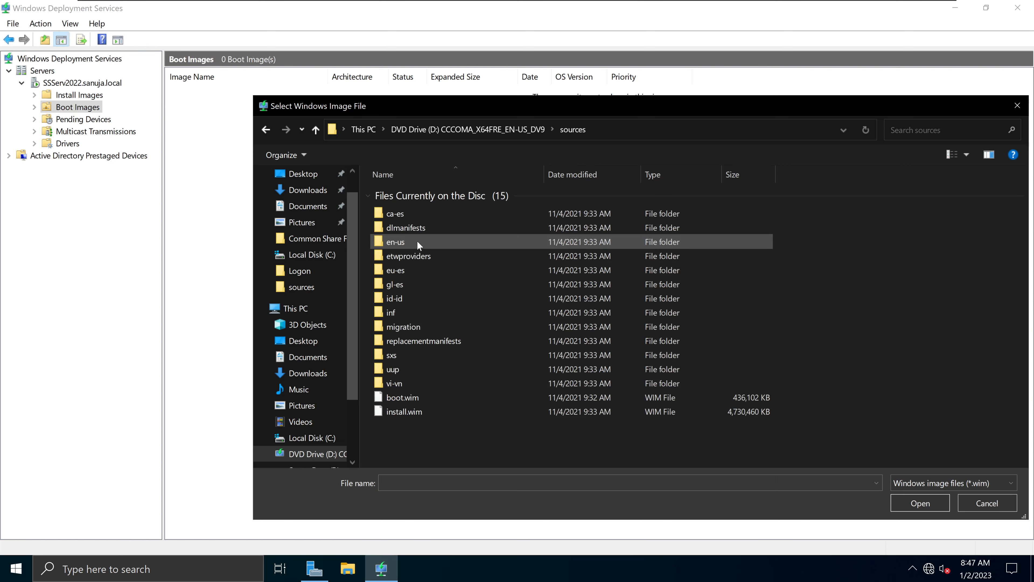
{"action": "left_click_drag", "start_coordinate": [732, 106], "coordinate": [669, 58]}
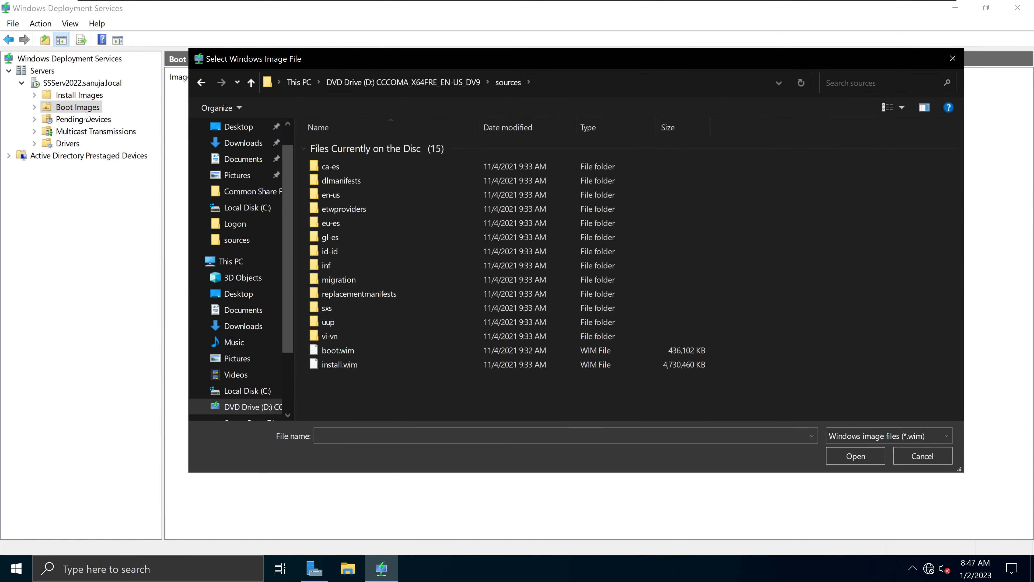
{"action": "left_click", "coordinate": [355, 350]}
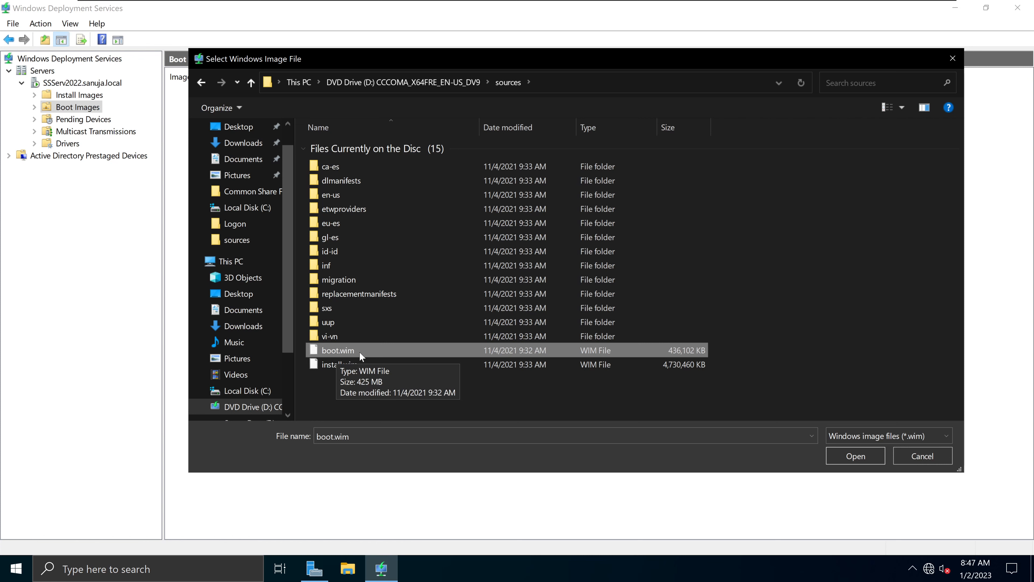
{"action": "left_click", "coordinate": [860, 454]}
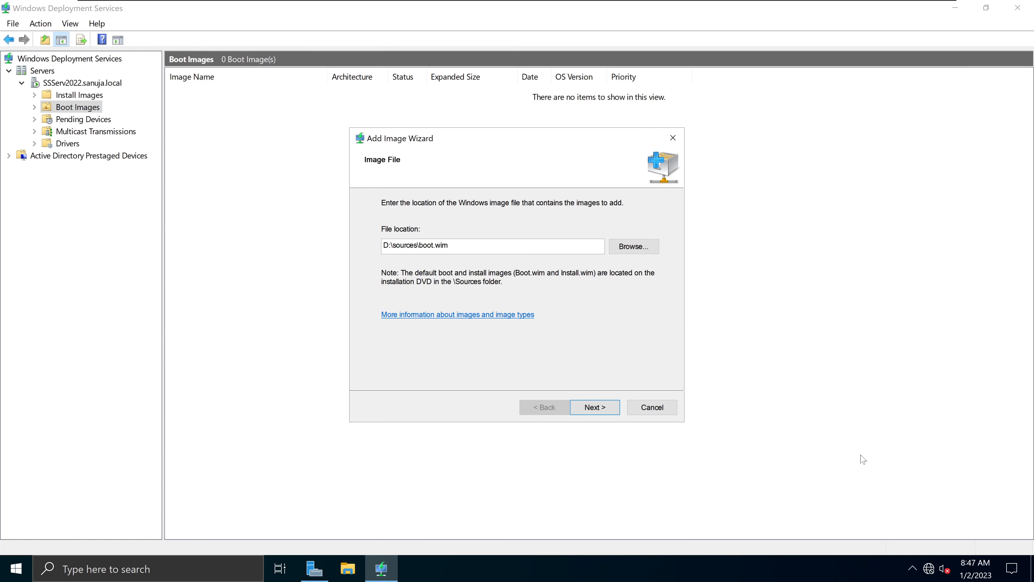
Step: Add the boot image under the default name Microsoft Windows Setup (amd64), and widen the OS Version column in the boot image list
{"action": "left_click", "coordinate": [600, 410]}
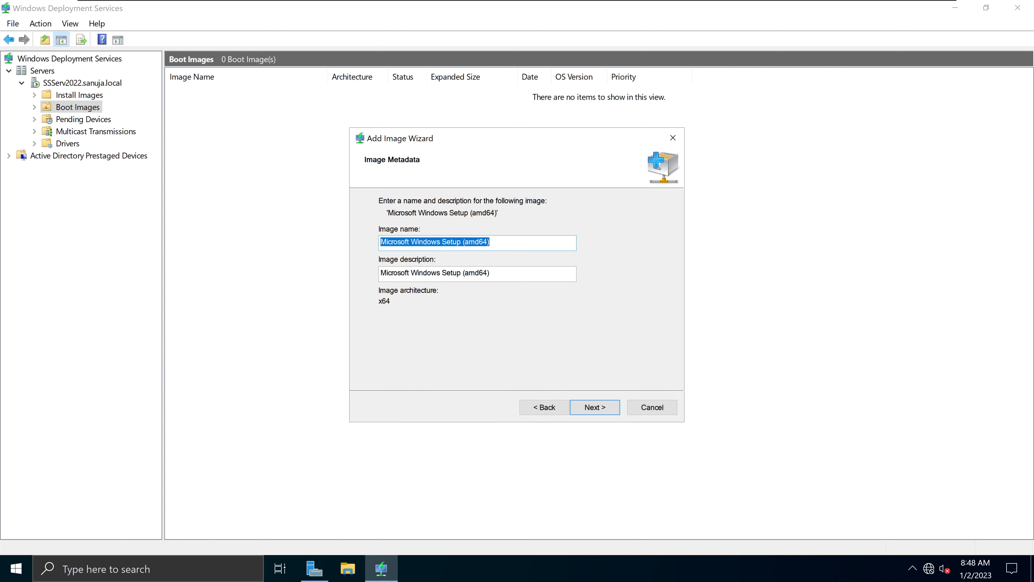
{"action": "left_click", "coordinate": [469, 242]}
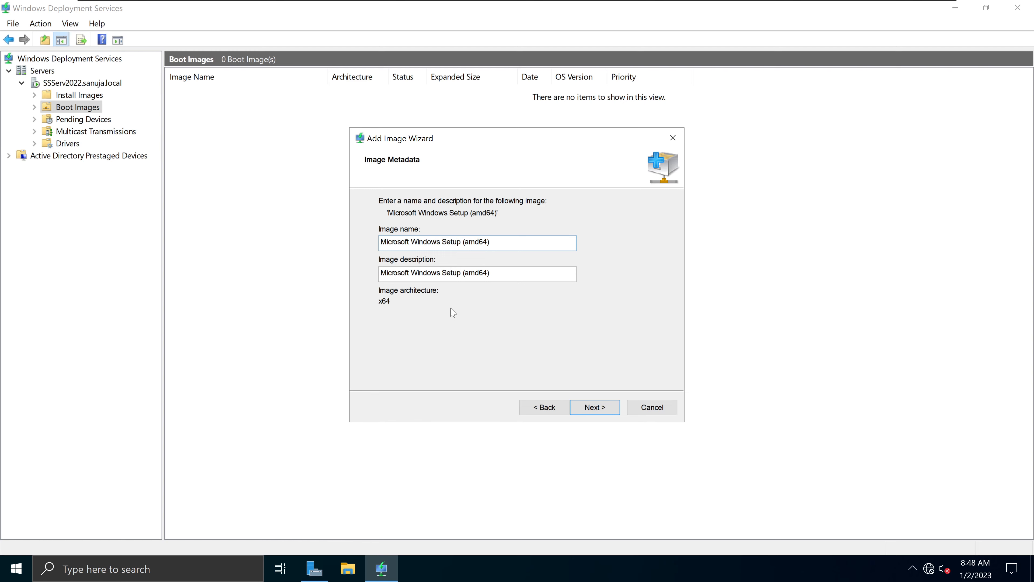
{"action": "left_click", "coordinate": [604, 414]}
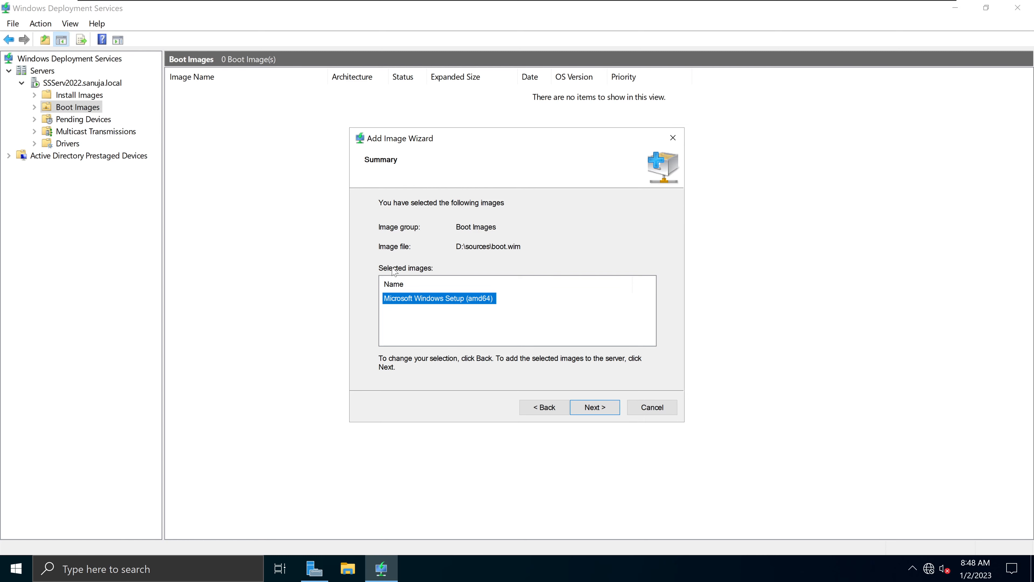
{"action": "mouse_move", "coordinate": [462, 247]}
{"action": "left_mouse_down"}
{"action": "mouse_move", "coordinate": [523, 247]}
{"action": "mouse_move", "coordinate": [456, 247]}
{"action": "left_mouse_up"}
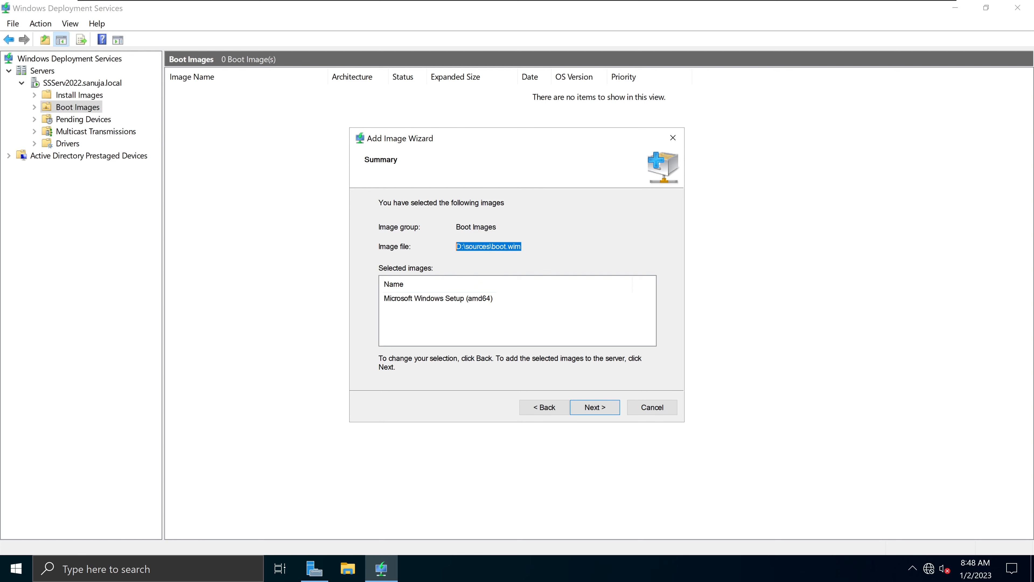
{"action": "left_click", "coordinate": [397, 302]}
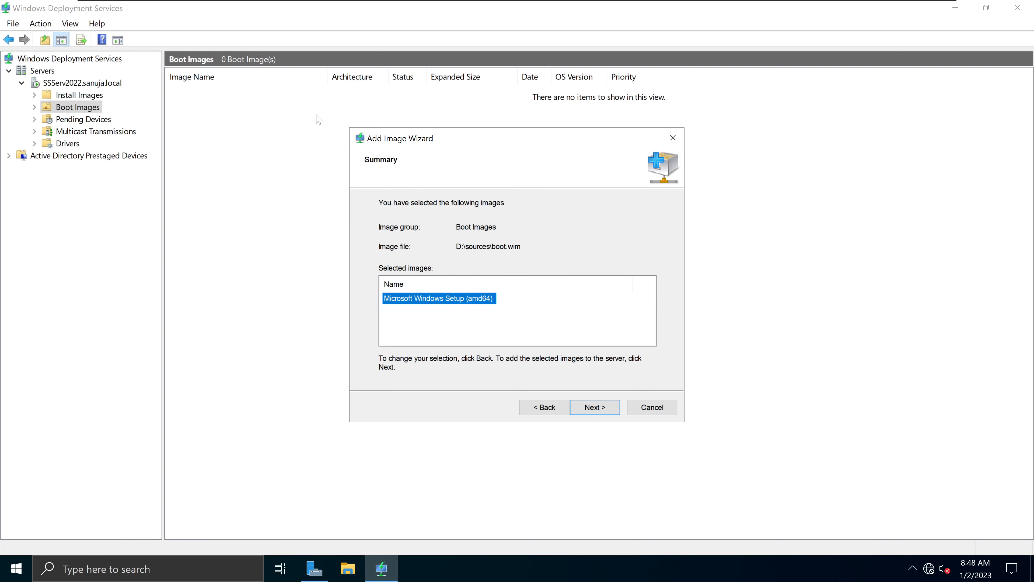
{"action": "left_click", "coordinate": [605, 409]}
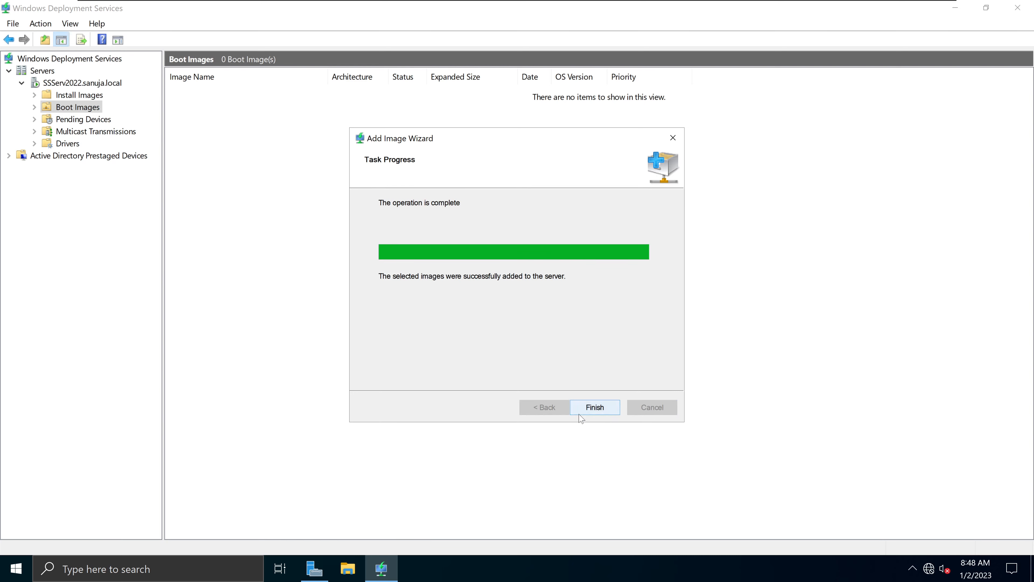
{"action": "left_click", "coordinate": [595, 410]}
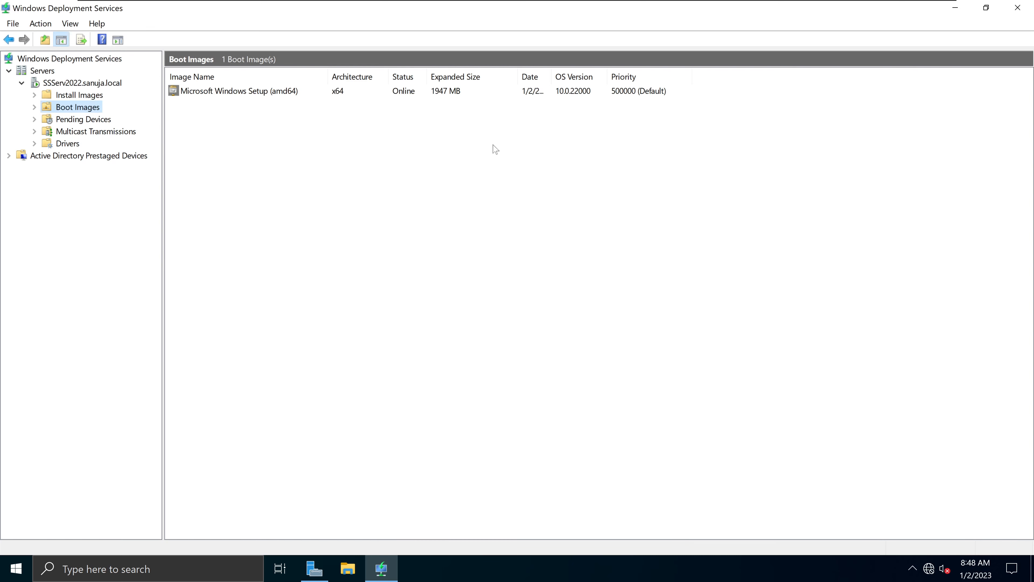
{"action": "left_click", "coordinate": [213, 95]}
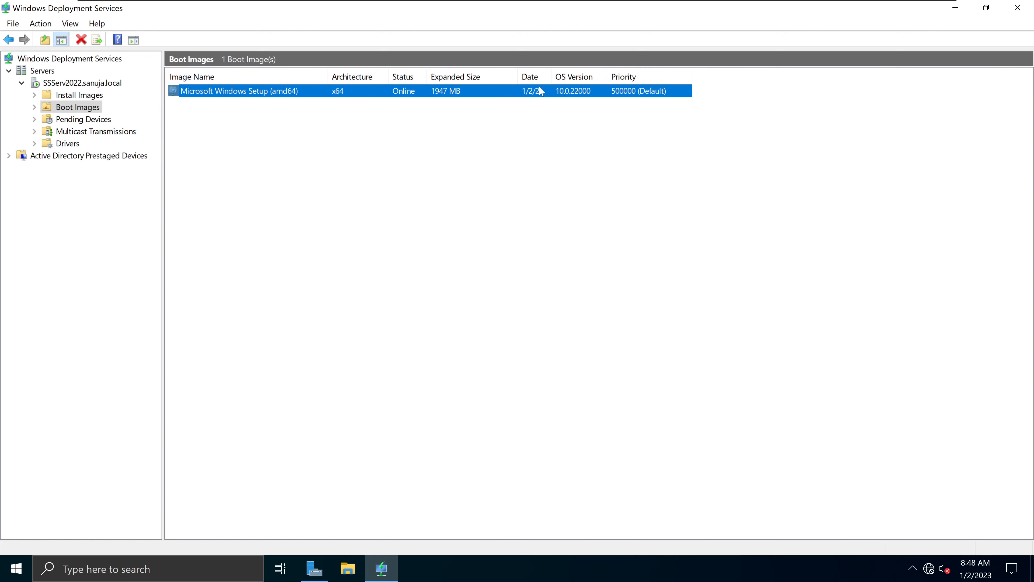
{"action": "left_click_drag", "start_coordinate": [607, 76], "coordinate": [660, 77]}
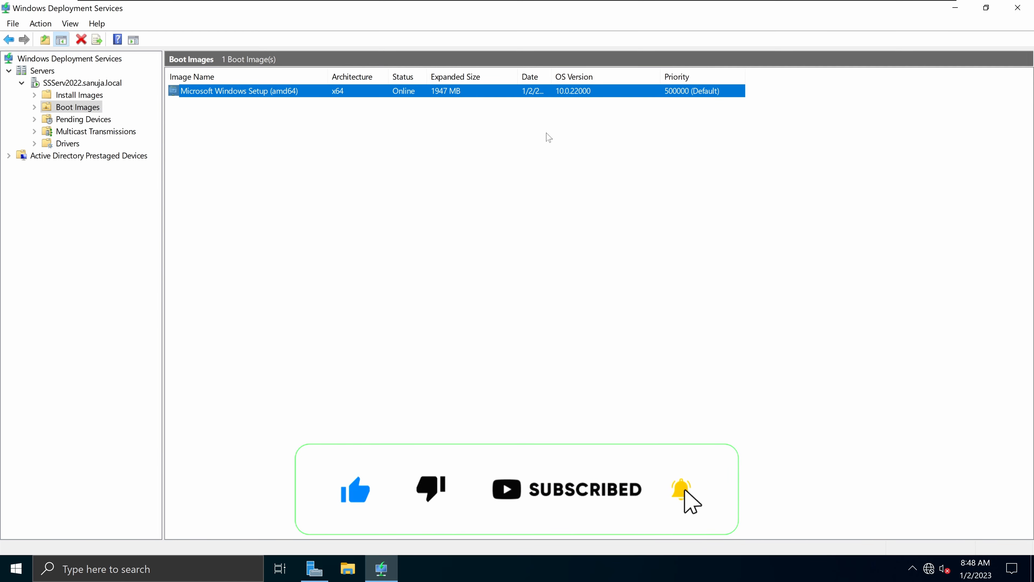
{"action": "left_click", "coordinate": [78, 98]}
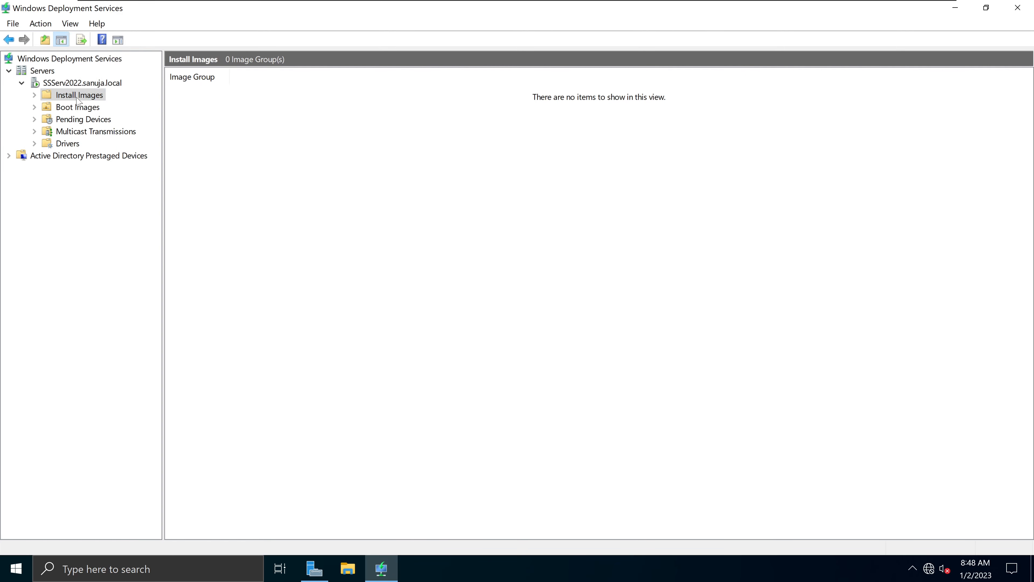
{"action": "right_click", "coordinate": [79, 98]}
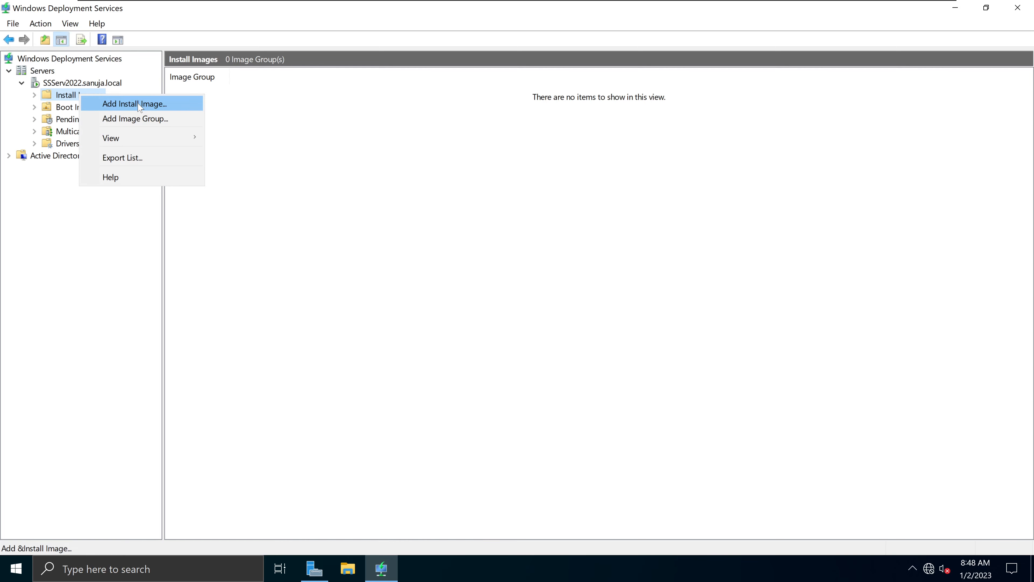
{"action": "left_click", "coordinate": [163, 107]}
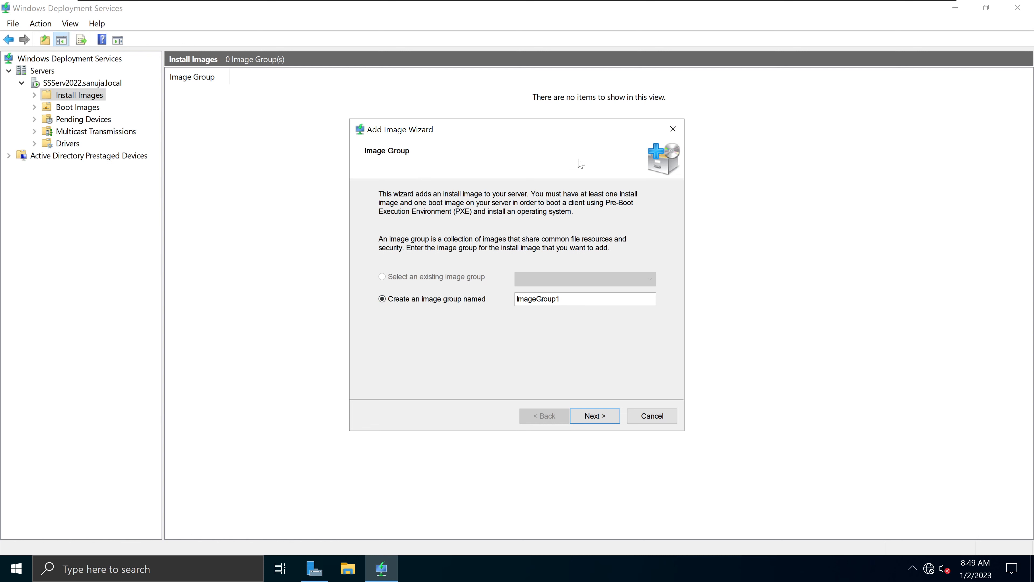
{"action": "left_click", "coordinate": [562, 299]}
{"action": "left_click", "coordinate": [673, 129]}
{"action": "left_click", "coordinate": [546, 316]}
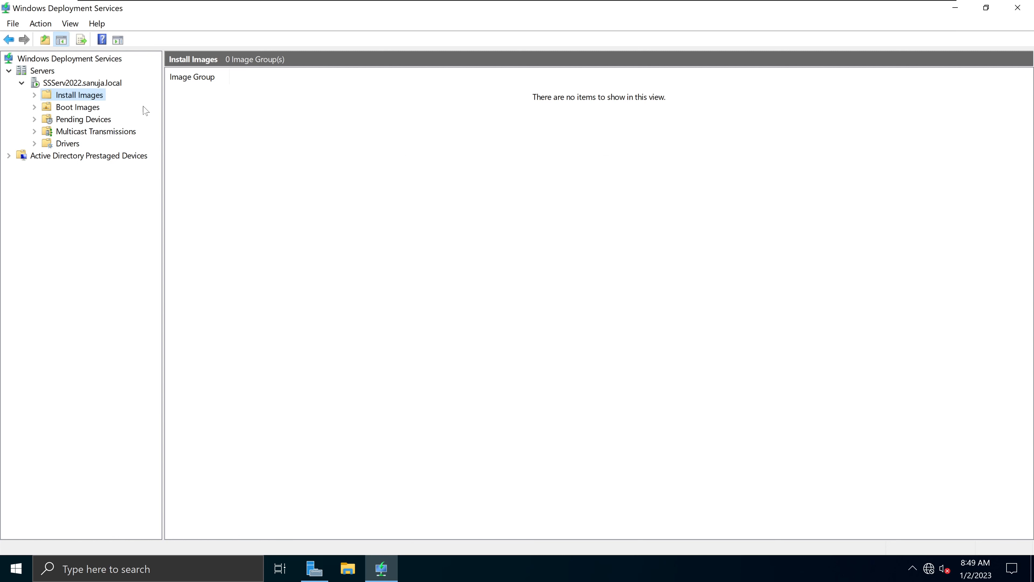
Step: Start adding an install image to the server, using a new image group named ImageGroup1
{"action": "right_click", "coordinate": [87, 95]}
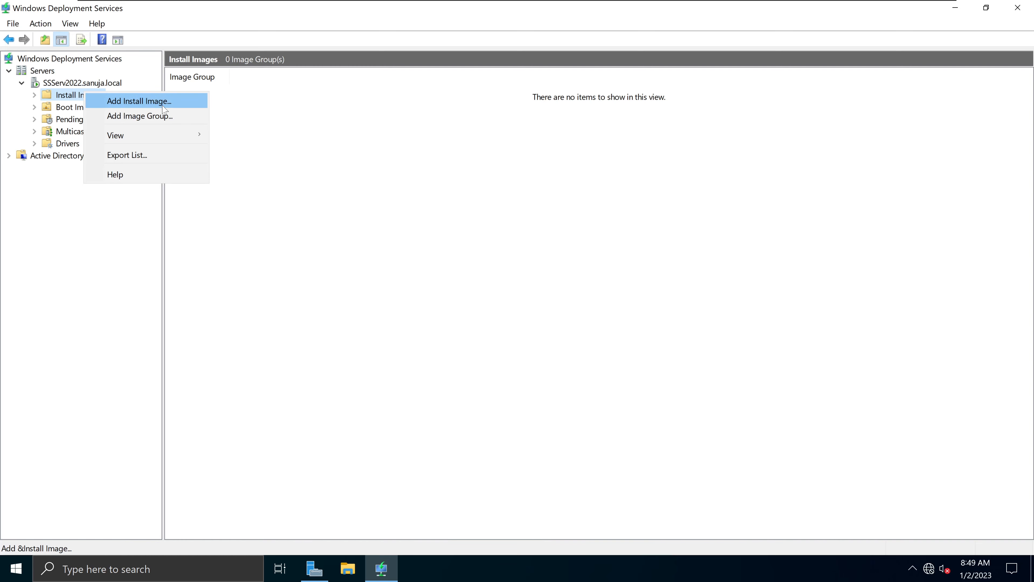
{"action": "left_click", "coordinate": [148, 105]}
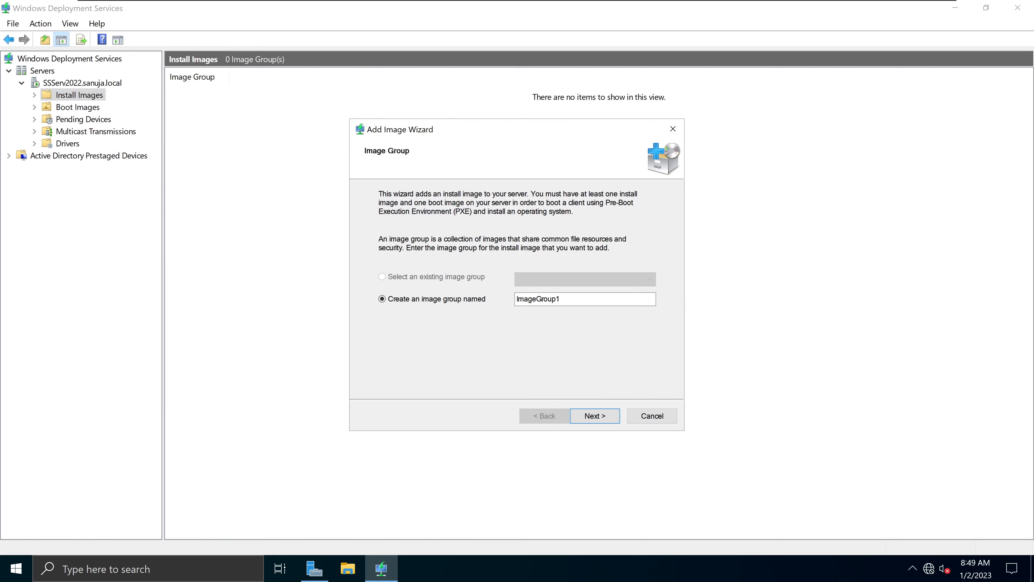
{"action": "left_click", "coordinate": [607, 417]}
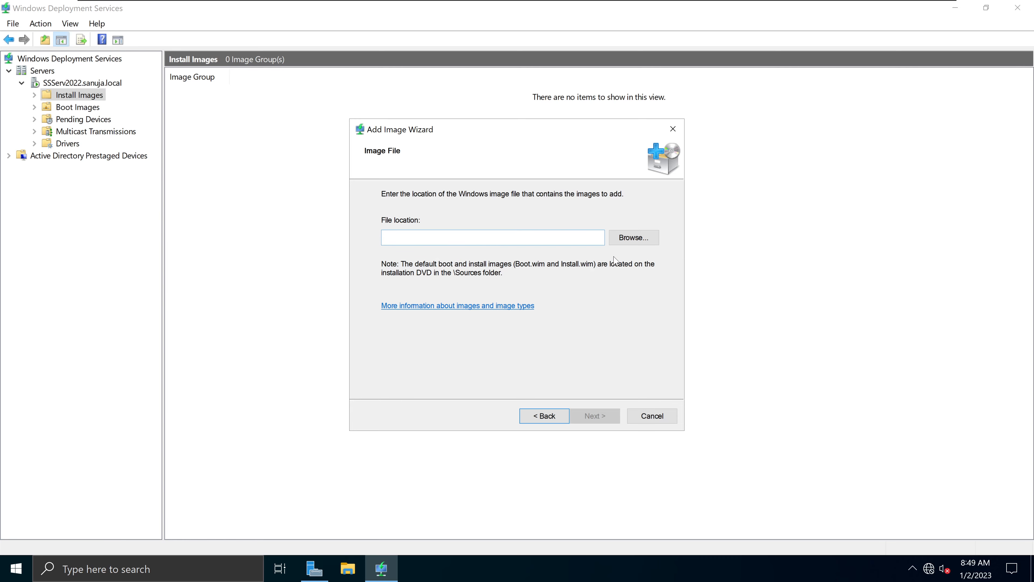
Step: Choose install.wim from the sources folder on DVD Drive (D:) as the install image file and continue to the available images
{"action": "left_click", "coordinate": [631, 240]}
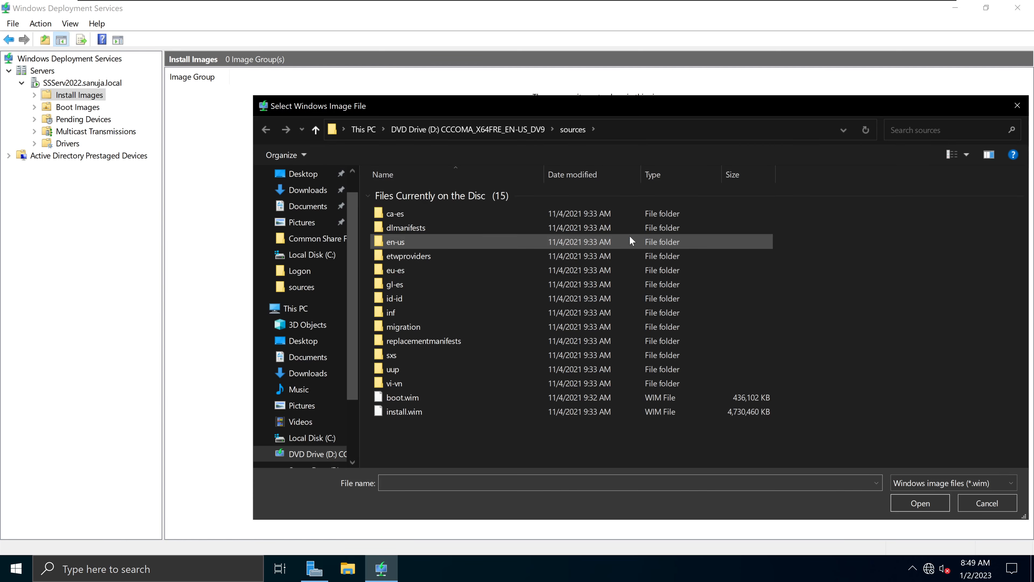
{"action": "left_click", "coordinate": [461, 129]}
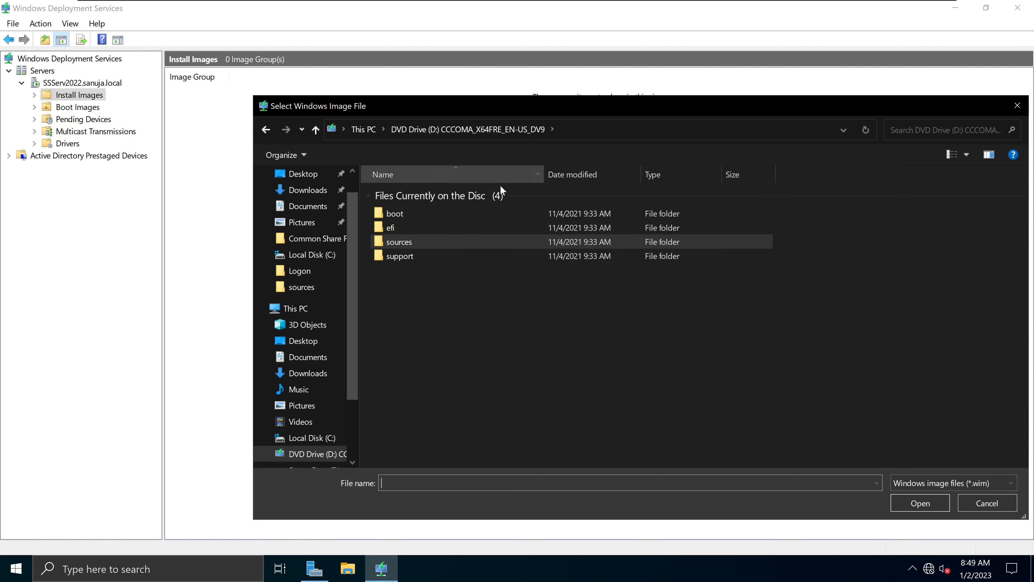
{"action": "double_click", "coordinate": [410, 243]}
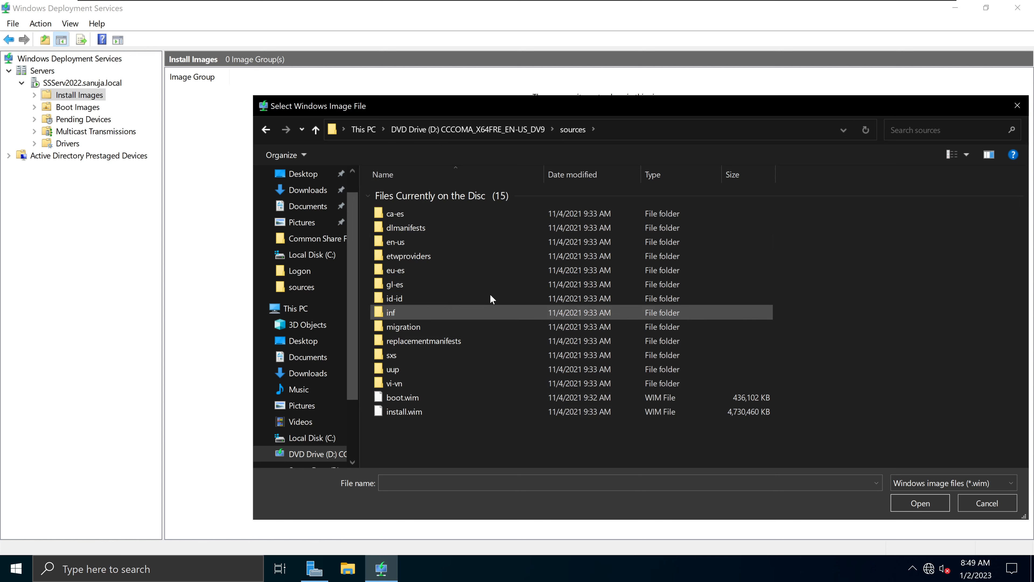
{"action": "left_click", "coordinate": [424, 412]}
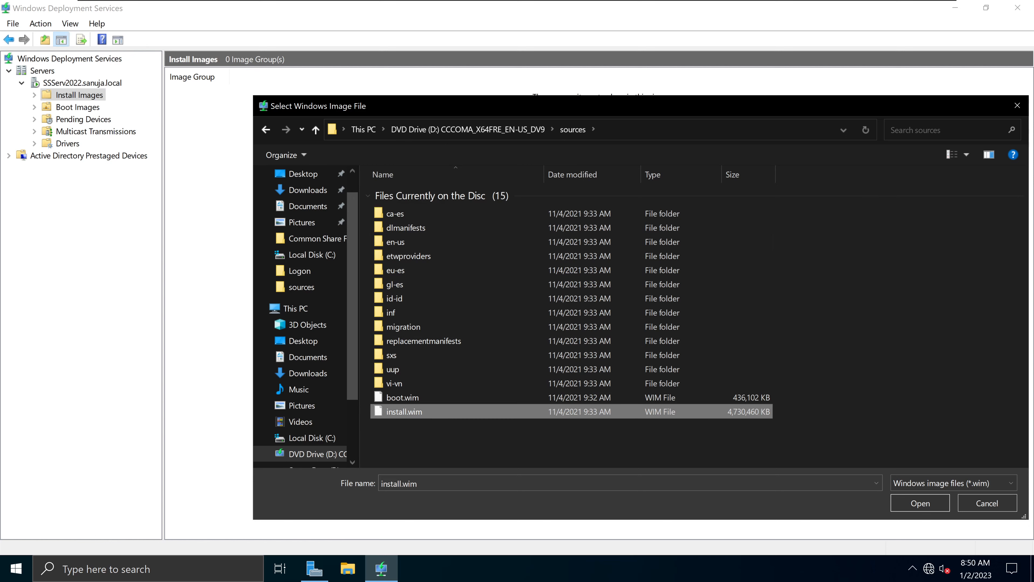
{"action": "left_click_drag", "start_coordinate": [700, 105], "coordinate": [640, 23]}
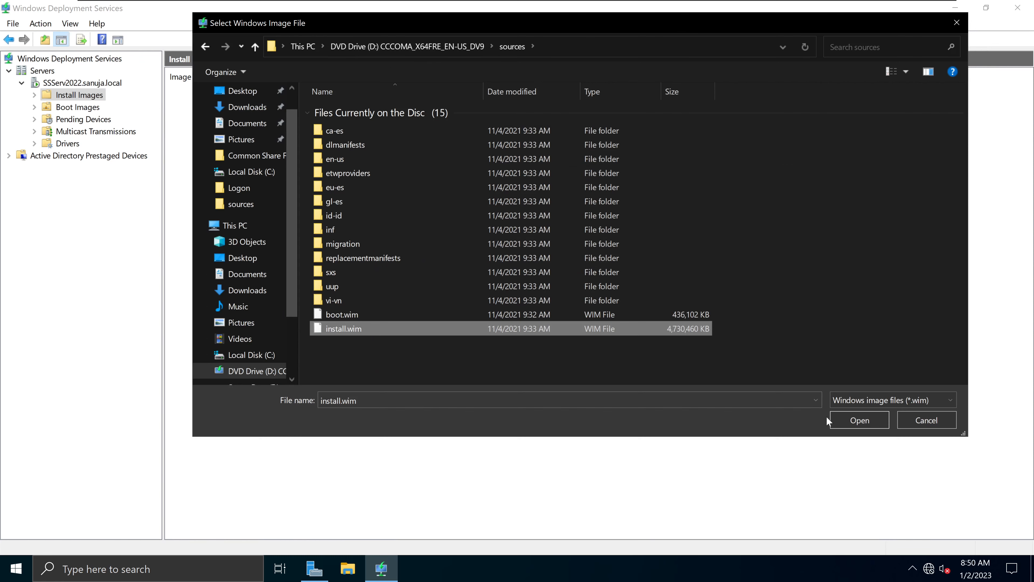
{"action": "left_click", "coordinate": [866, 423]}
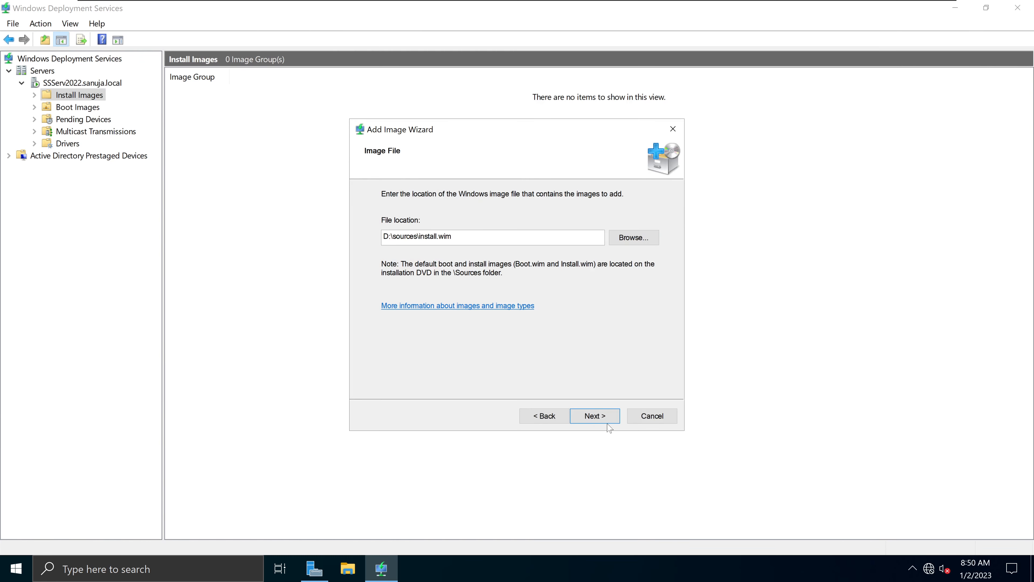
{"action": "left_click", "coordinate": [596, 416]}
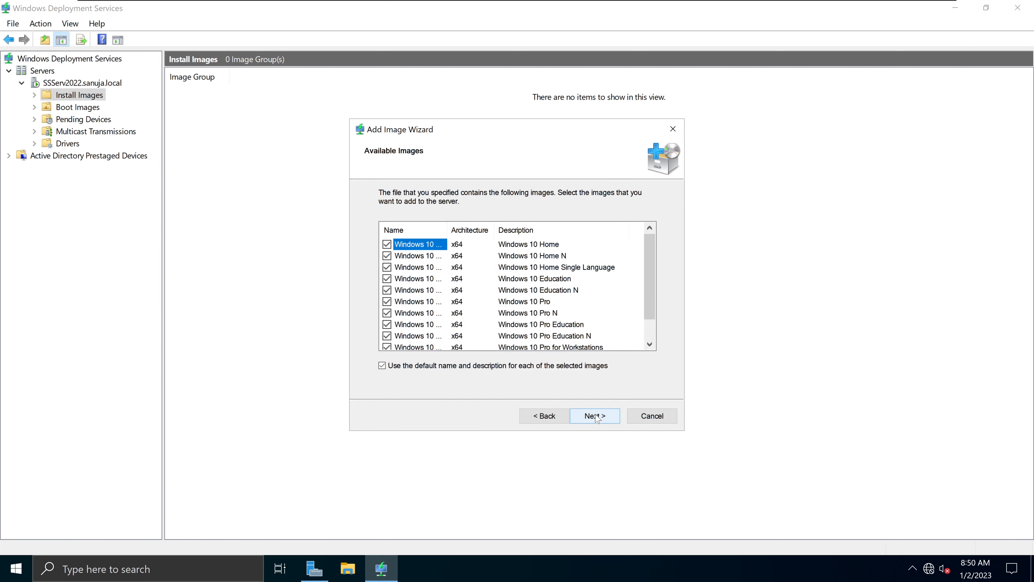
Step: Widen the Name column in the available images list until the full Windows 10 edition names fit
{"action": "left_click_drag", "start_coordinate": [445, 225], "coordinate": [501, 227]}
{"action": "mouse_move", "coordinate": [650, 264]}
{"action": "left_mouse_down"}
{"action": "mouse_move", "coordinate": [656, 315]}
{"action": "mouse_move", "coordinate": [671, 231]}
{"action": "mouse_move", "coordinate": [652, 254]}
{"action": "mouse_move", "coordinate": [666, 324]}
{"action": "mouse_move", "coordinate": [660, 223]}
{"action": "mouse_move", "coordinate": [655, 274]}
{"action": "left_mouse_up"}
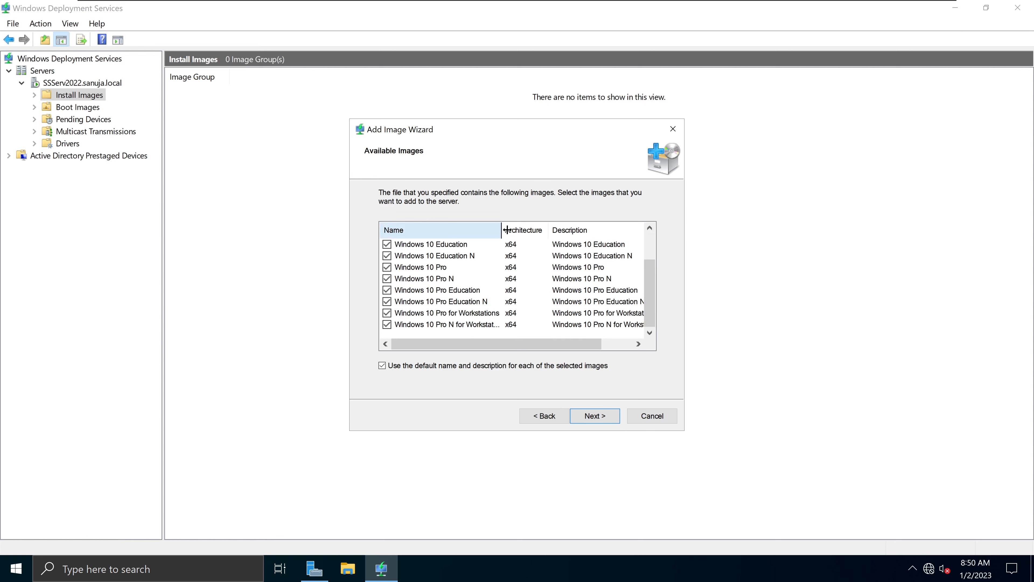
{"action": "left_click_drag", "start_coordinate": [501, 231], "coordinate": [551, 230]}
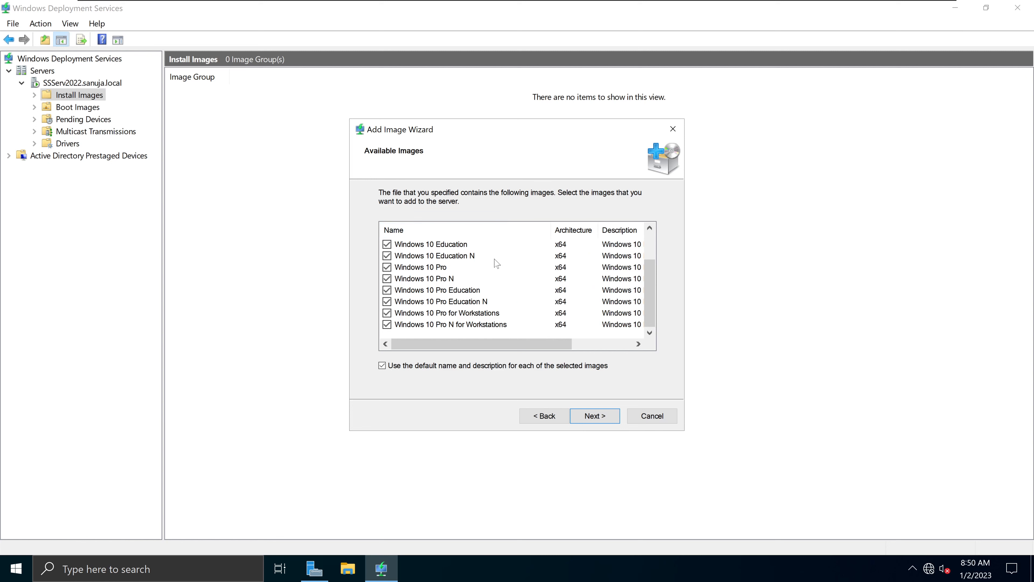
Step: Exclude the Windows 10 Home, Home N, Home Single Language, Education and Education N images from the selection
{"action": "key", "text": "Home"}
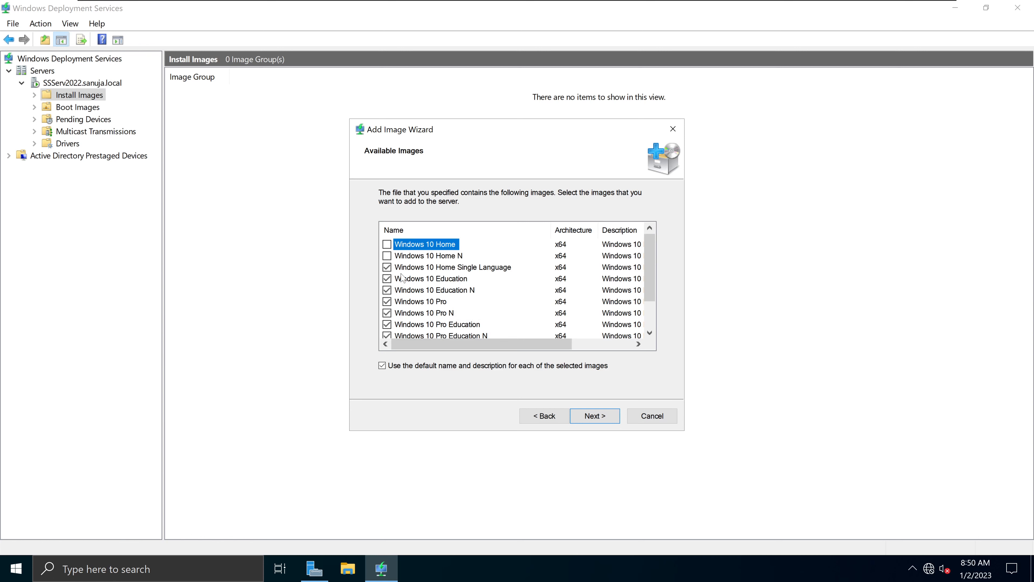
{"action": "left_click", "coordinate": [382, 269]}
{"action": "left_click", "coordinate": [387, 272]}
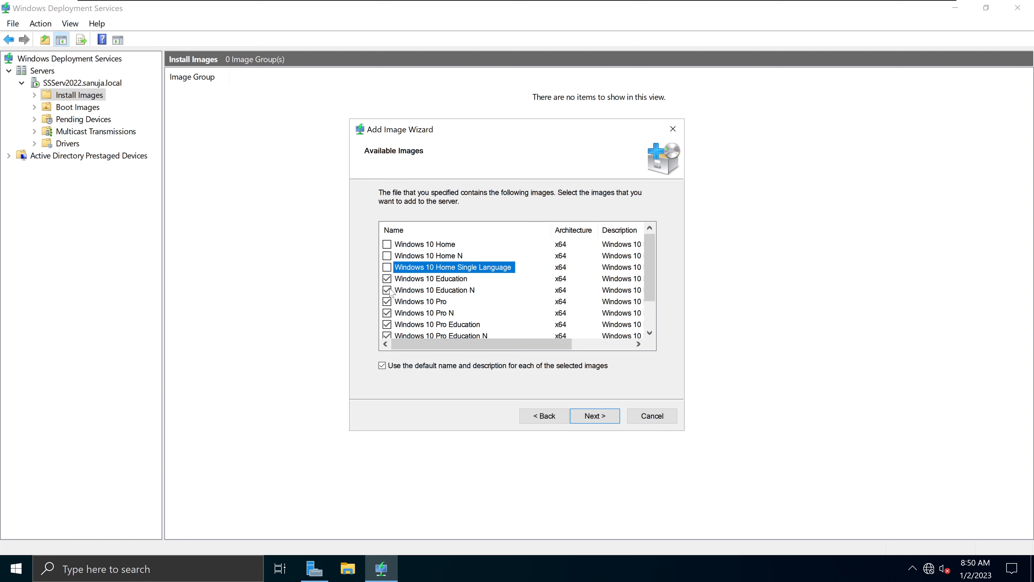
{"action": "scroll", "coordinate": [456, 299], "scroll_direction": "down", "scroll_amount": 1}
{"action": "scroll", "coordinate": [441, 292], "scroll_direction": "up", "scroll_amount": 1}
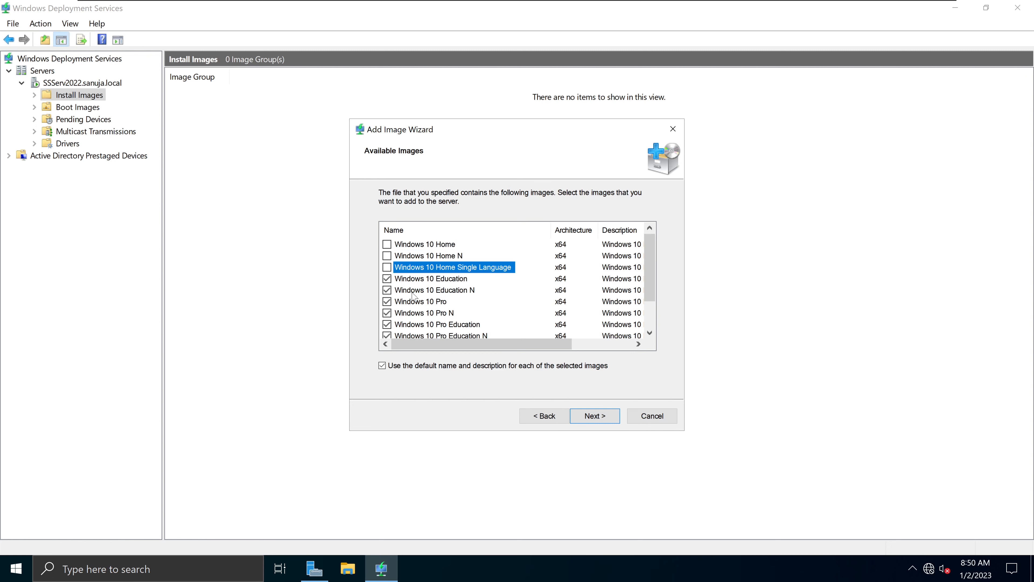
{"action": "left_click", "coordinate": [391, 282]}
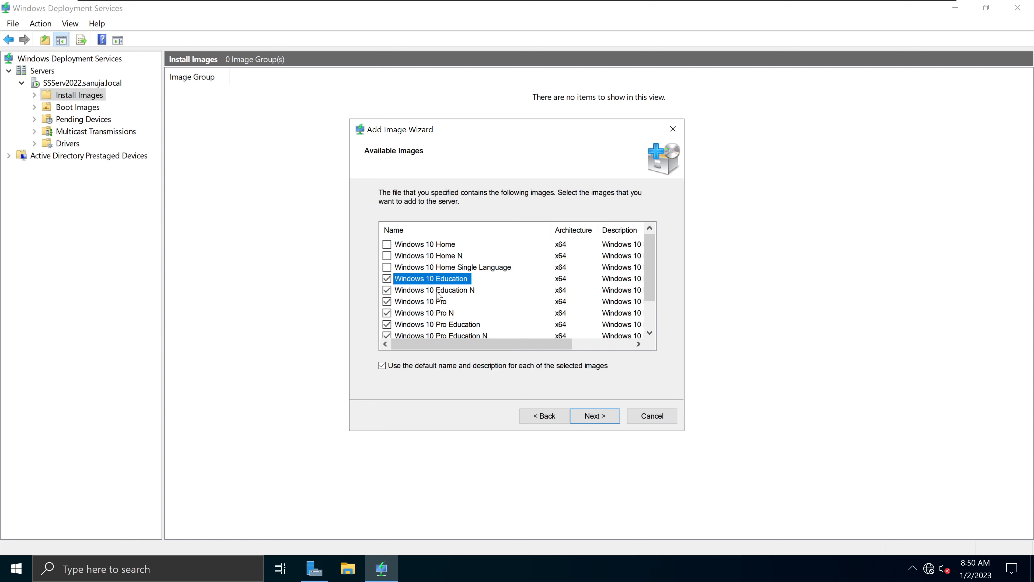
{"action": "left_click", "coordinate": [386, 279]}
{"action": "left_click", "coordinate": [407, 302]}
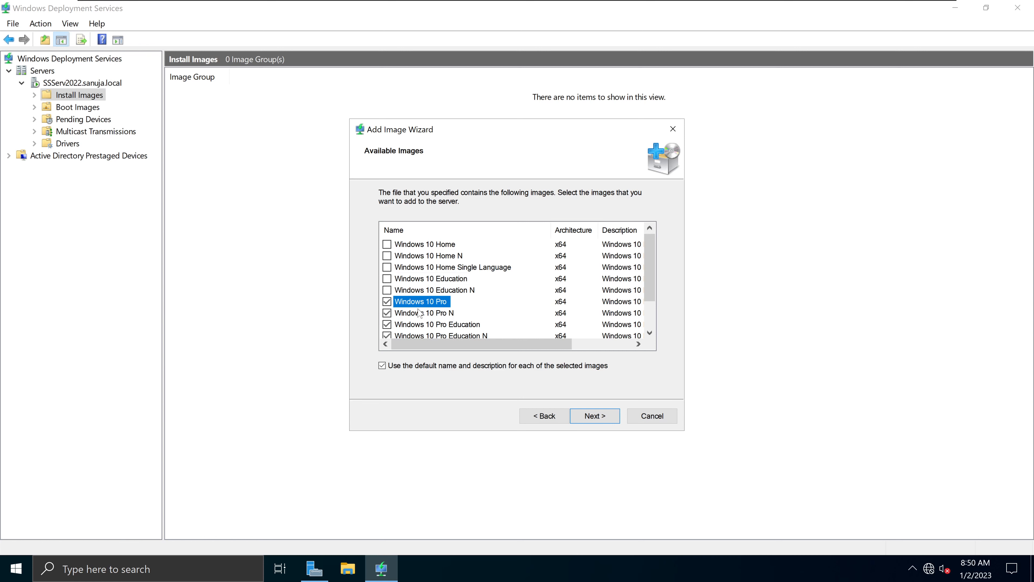
Step: Exclude the Windows 10 Pro N, Pro Education, Pro Education N, Pro for Workstations and Pro N for Workstations images
{"action": "left_click", "coordinate": [387, 313]}
{"action": "scroll", "coordinate": [404, 313], "scroll_direction": "down", "scroll_amount": 1}
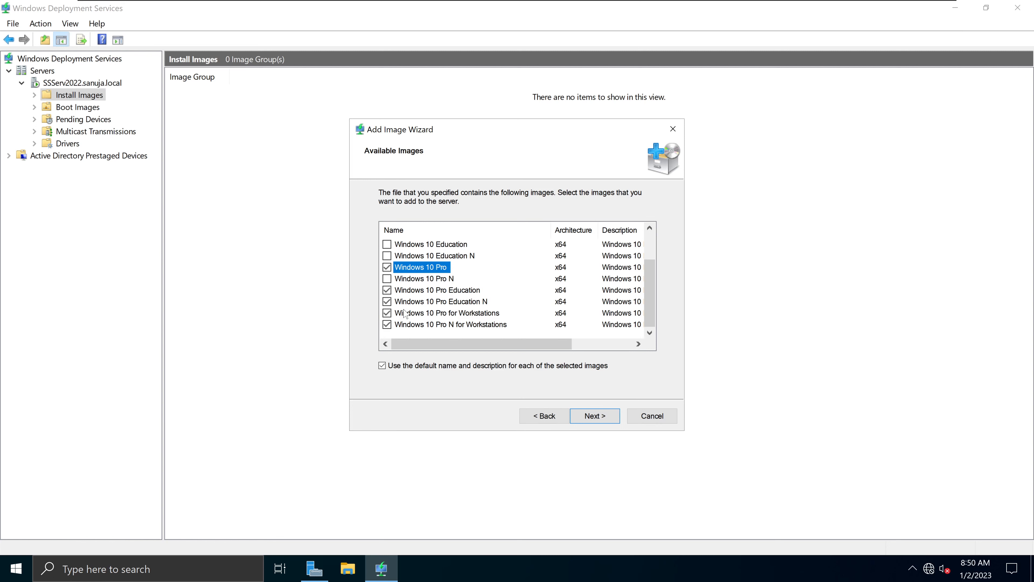
{"action": "left_click", "coordinate": [387, 290]}
{"action": "left_click", "coordinate": [387, 301]}
{"action": "left_click", "coordinate": [387, 325]}
Step: Include only the Windows 10 Pro and Windows 10 Pro Education images and continue to the summary
{"action": "scroll", "coordinate": [491, 294], "scroll_direction": "up", "scroll_amount": 1}
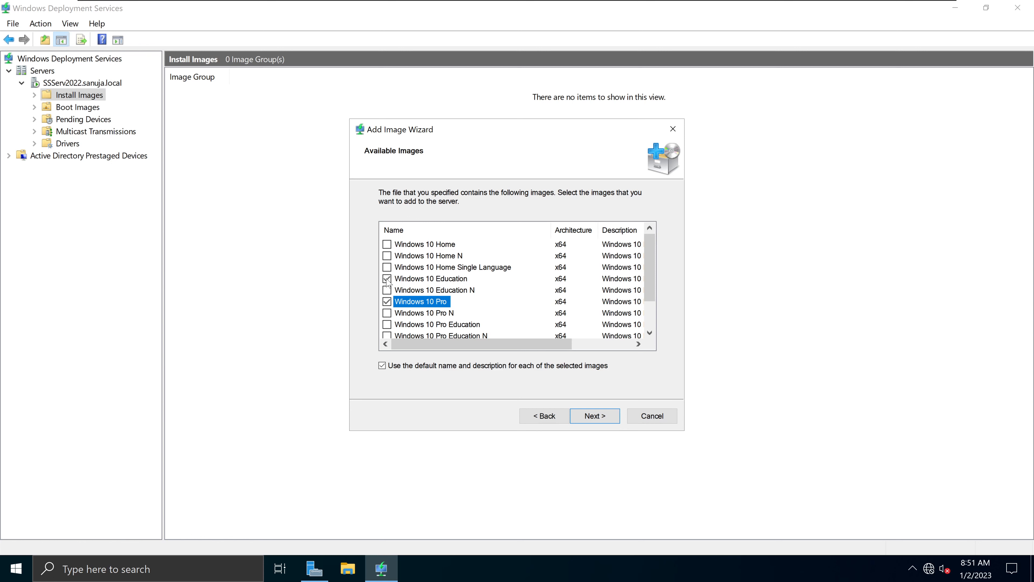
{"action": "left_click", "coordinate": [464, 280]}
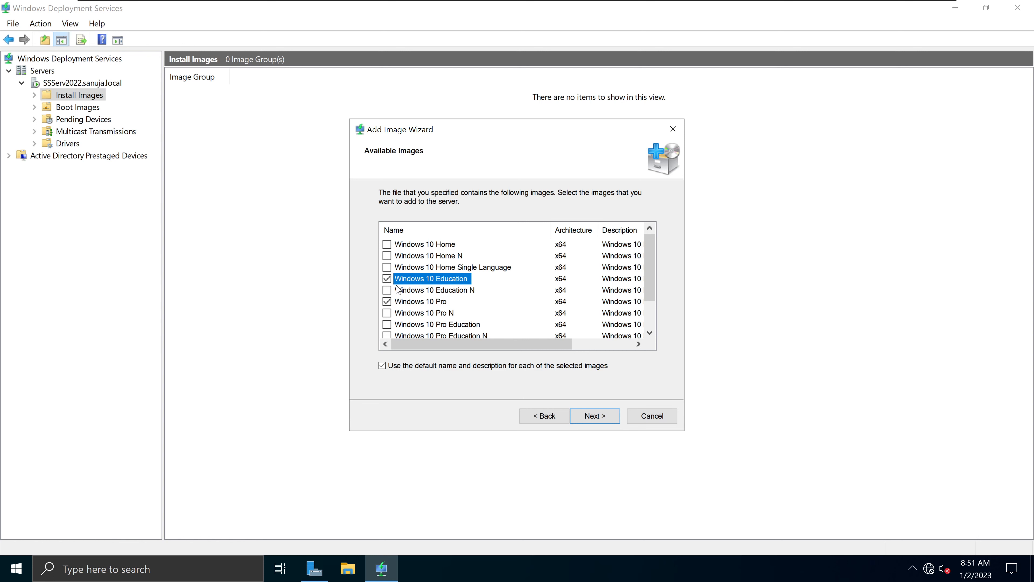
{"action": "left_click", "coordinate": [424, 305]}
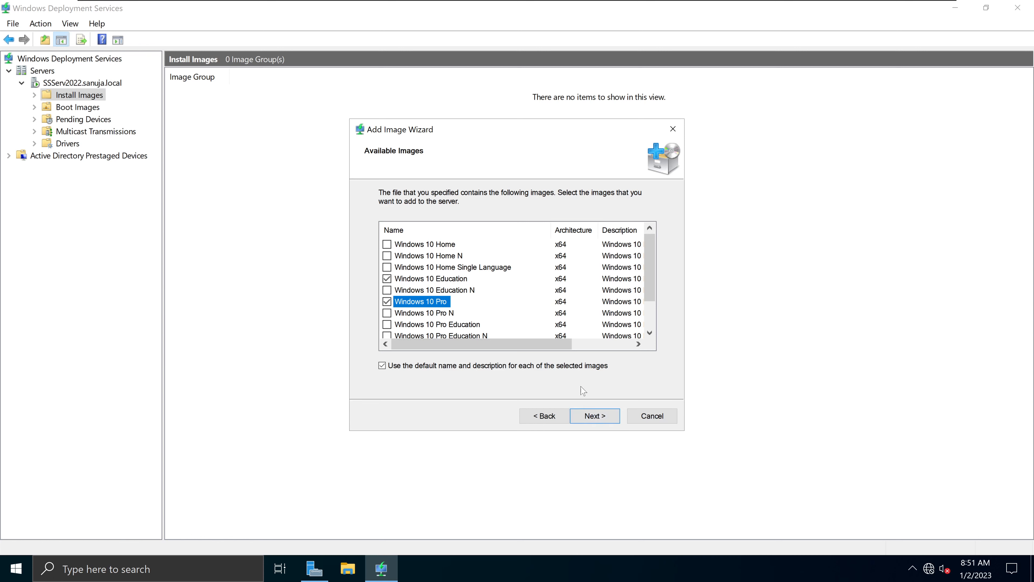
{"action": "left_click", "coordinate": [387, 325]}
{"action": "left_click", "coordinate": [595, 416]}
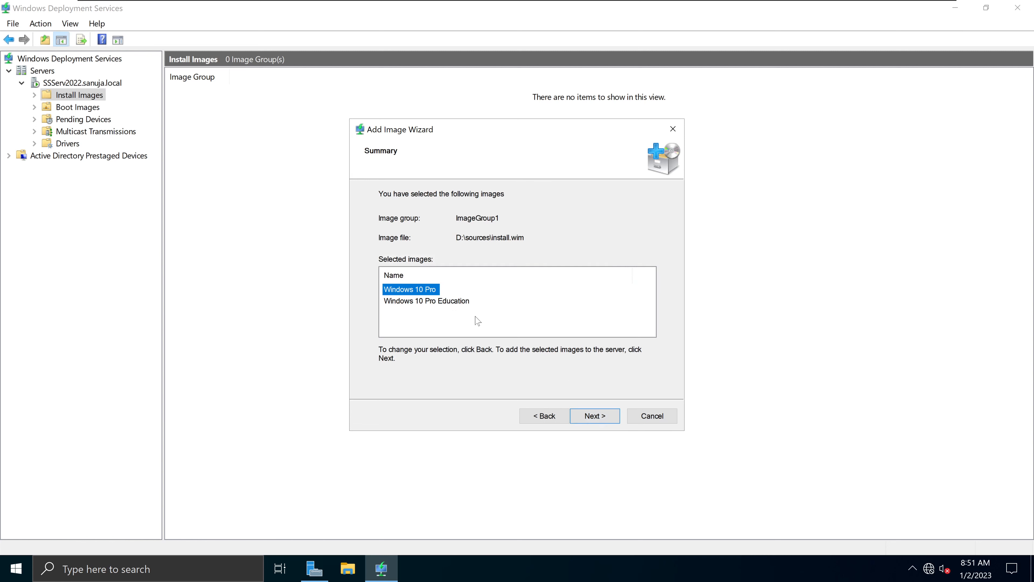
Step: Add the two selected images to ImageGroup1, finish the wizard, and widen the Image Name column in the group's list
{"action": "left_click", "coordinate": [446, 302]}
{"action": "left_click", "coordinate": [424, 293]}
{"action": "left_click", "coordinate": [444, 302]}
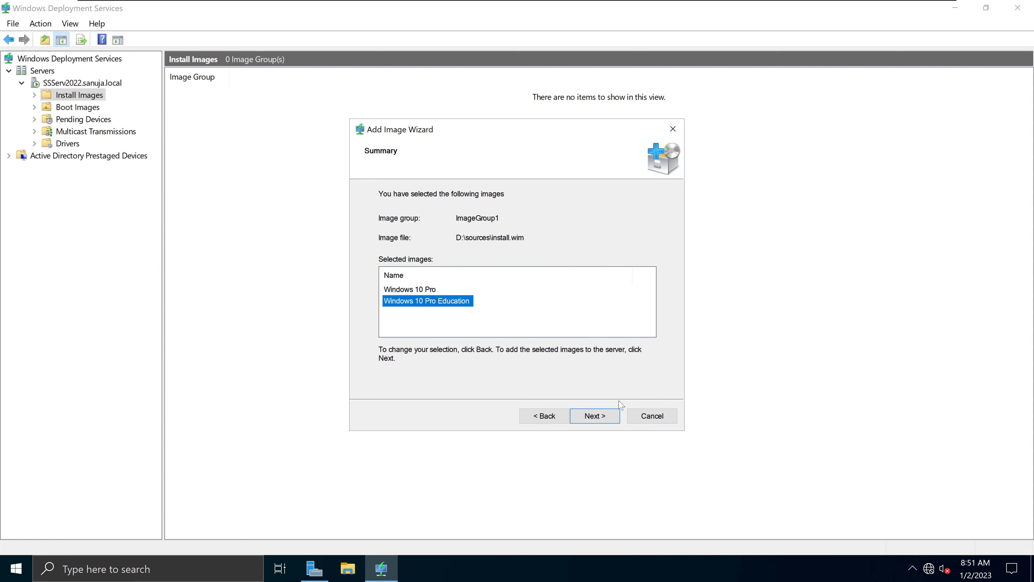
{"action": "left_click_drag", "start_coordinate": [458, 218], "coordinate": [501, 218]}
{"action": "left_click", "coordinate": [597, 417]}
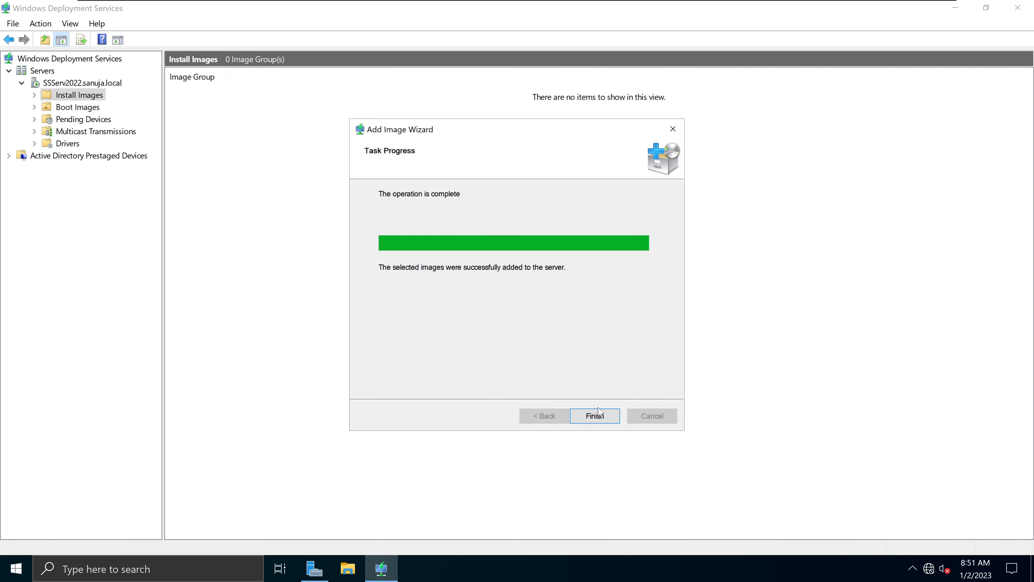
{"action": "left_click", "coordinate": [596, 416]}
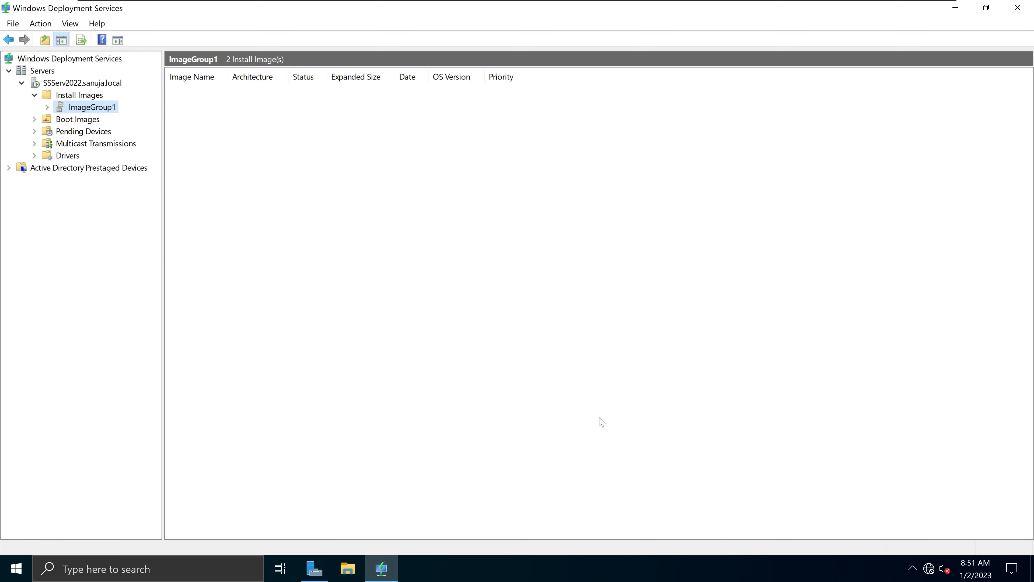
{"action": "left_click_drag", "start_coordinate": [225, 82], "coordinate": [405, 76]}
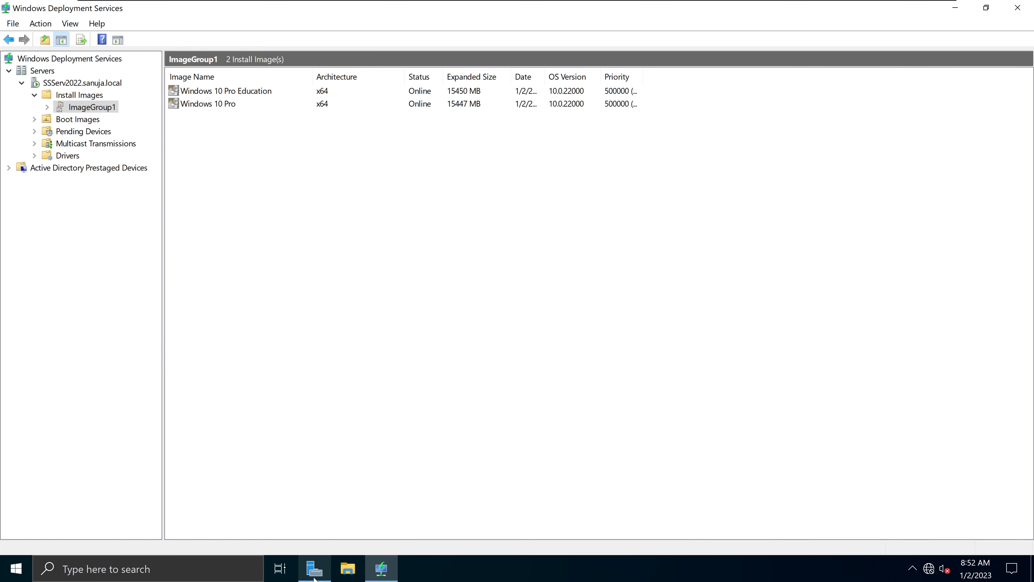
Step: Switch to Server Manager and examine the roles and server groups on the dashboard, including DHCP and WDS
{"action": "left_click", "coordinate": [314, 569]}
{"action": "scroll", "coordinate": [385, 346], "scroll_direction": "down", "scroll_amount": 2}
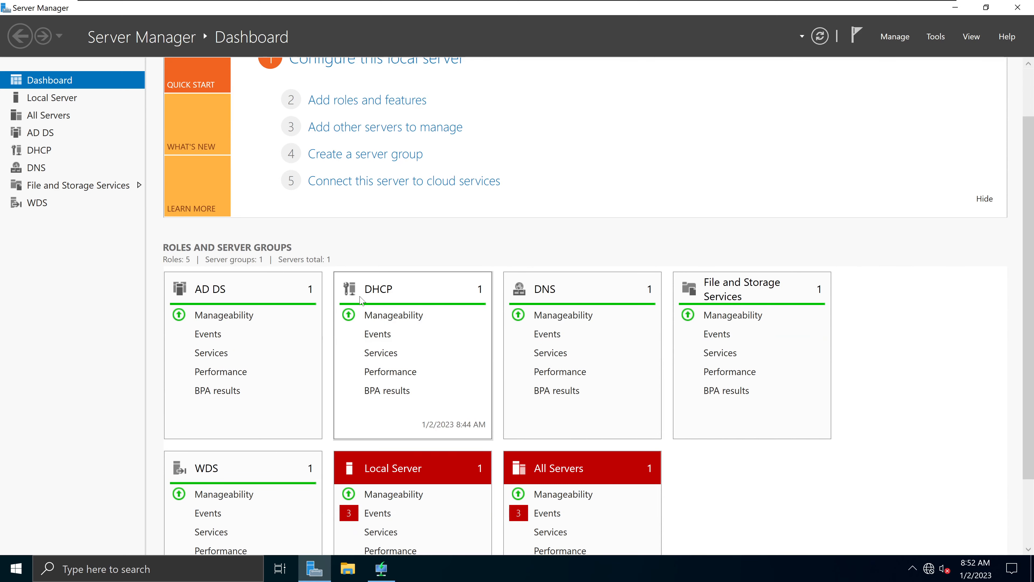
{"action": "scroll", "coordinate": [594, 311], "scroll_direction": "down", "scroll_amount": 2}
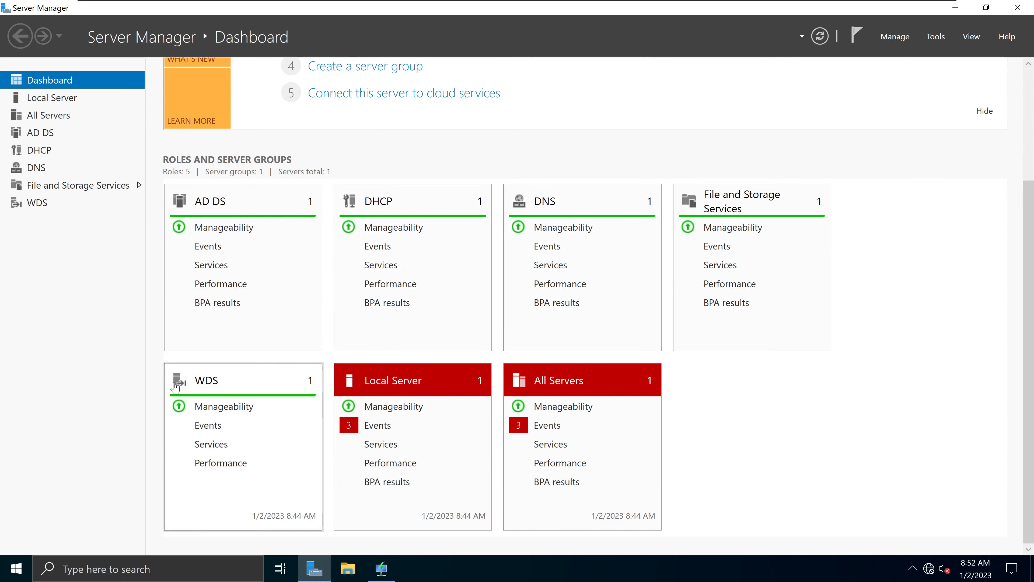
{"action": "scroll", "coordinate": [250, 416], "scroll_direction": "up", "scroll_amount": 2}
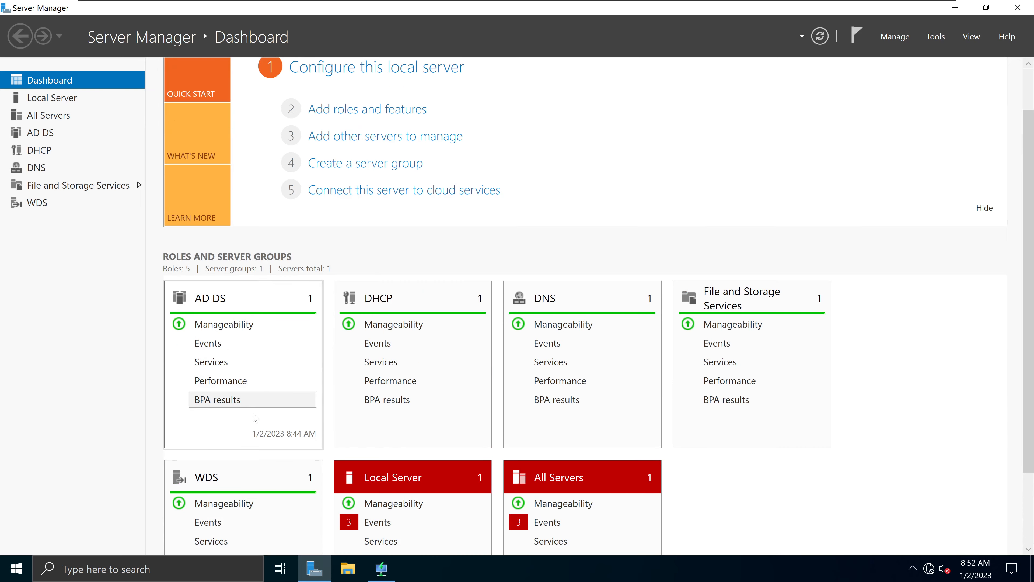
{"action": "scroll", "coordinate": [250, 416], "scroll_direction": "up", "scroll_amount": 1}
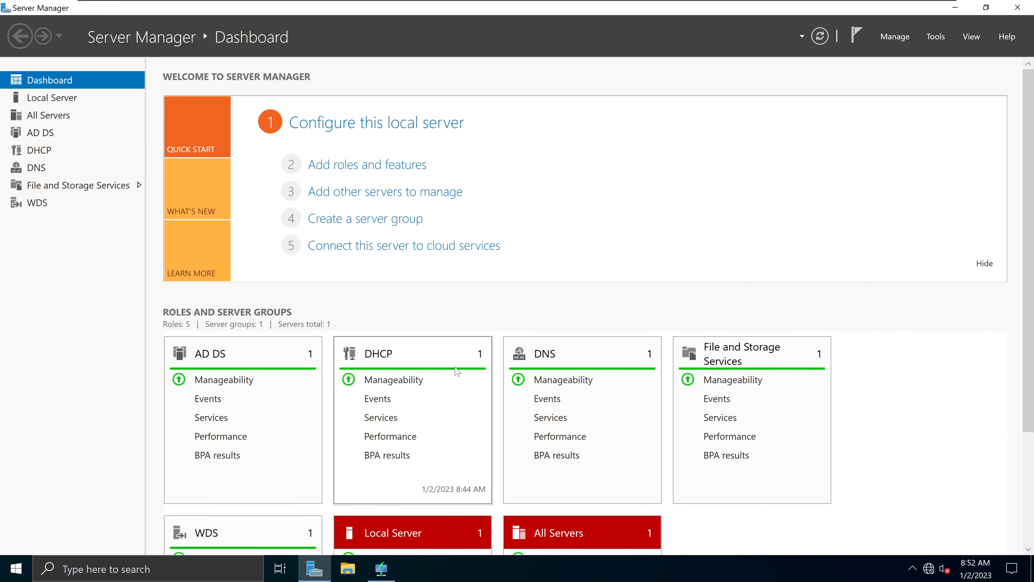
Step: Switch to the Windows_PEX-install virtual machine in VMware Workstation and power it on
{"action": "mouse_move", "coordinate": [389, 6]}
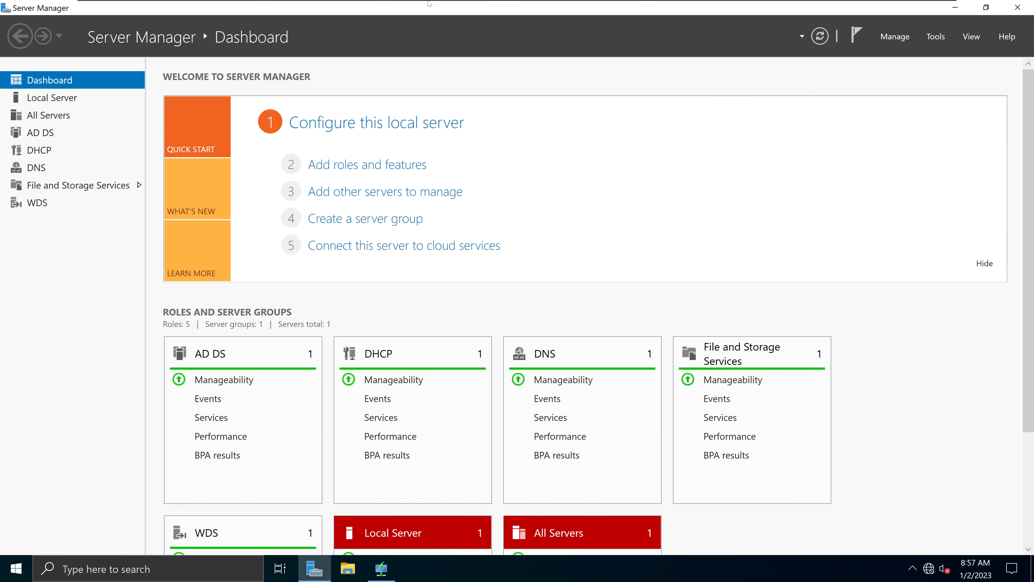
{"action": "mouse_move", "coordinate": [429, 3]}
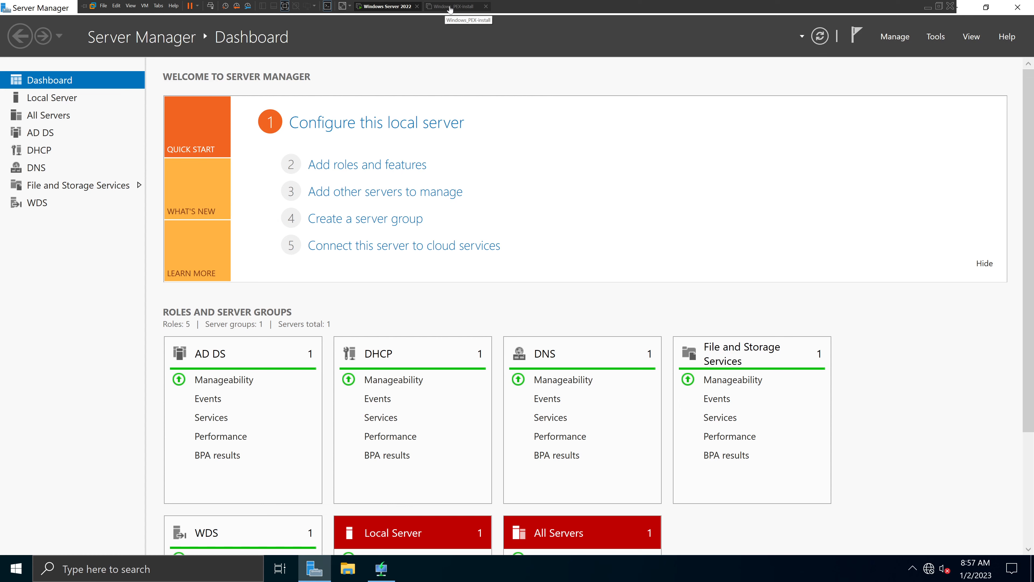
{"action": "left_click", "coordinate": [452, 7]}
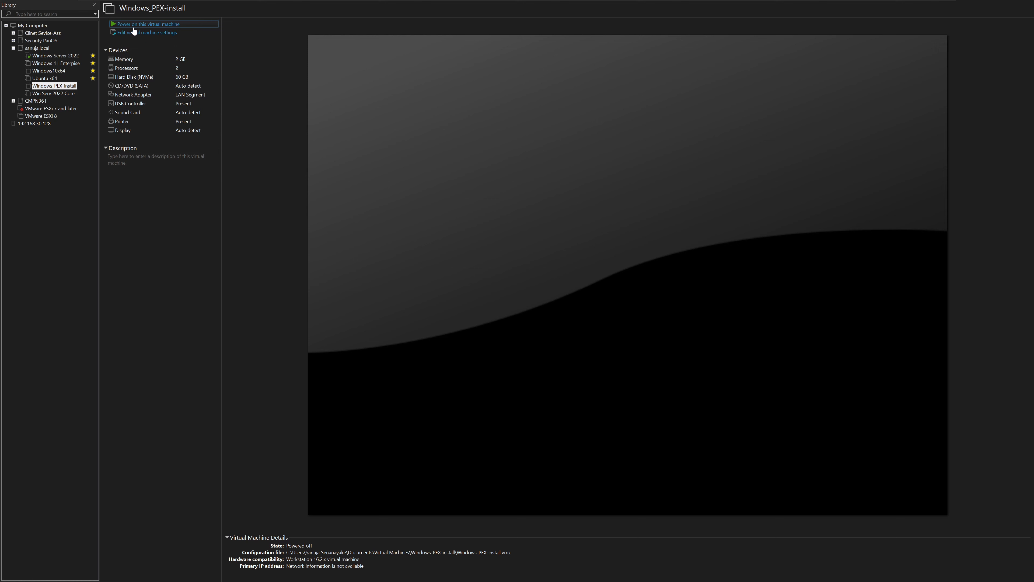
{"action": "left_click", "coordinate": [173, 26]}
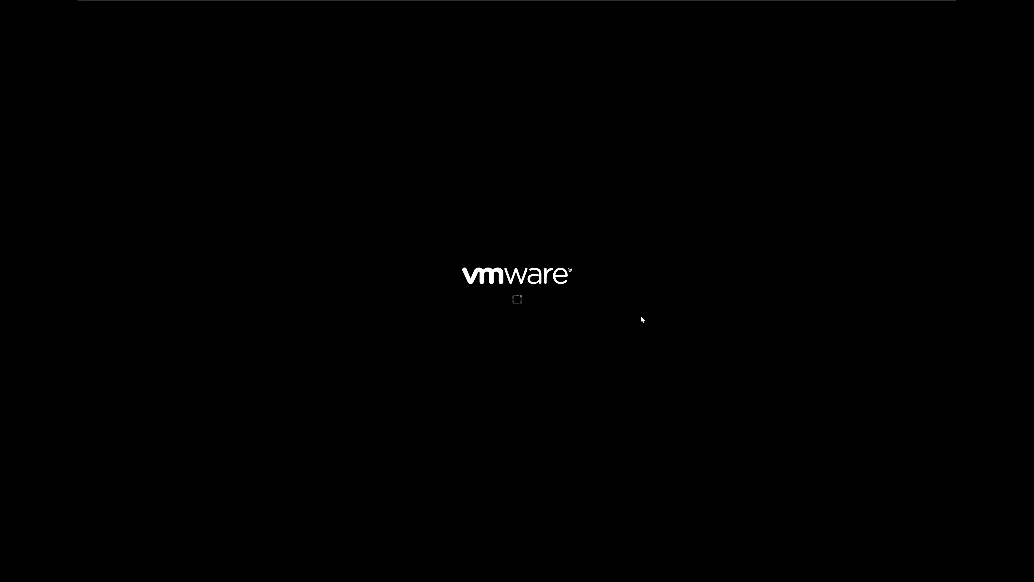
Step: Choose EFI Network as the boot entry in the virtual machine's Boot Manager
{"action": "left_click", "coordinate": [537, 313]}
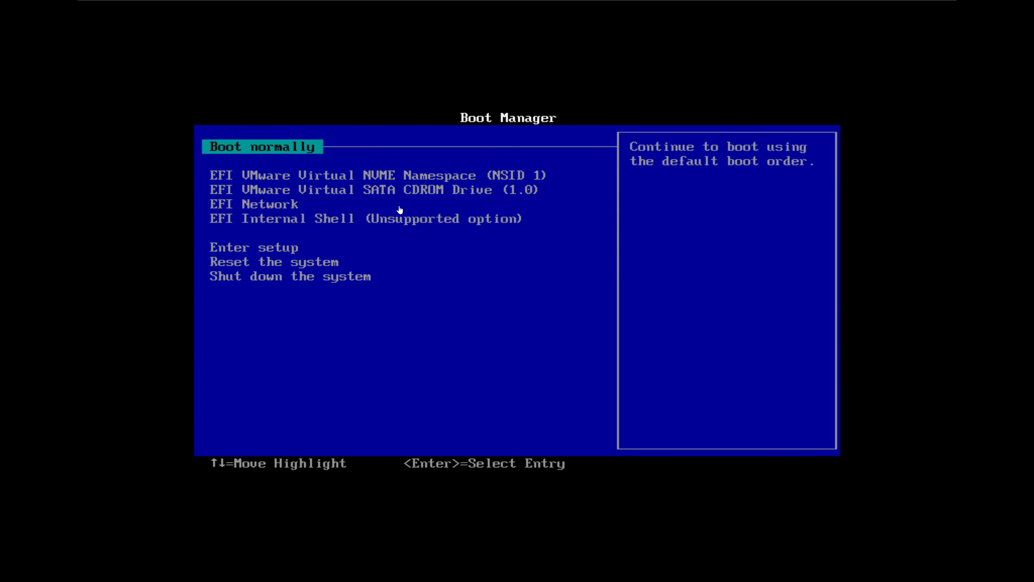
{"action": "left_click", "coordinate": [305, 209]}
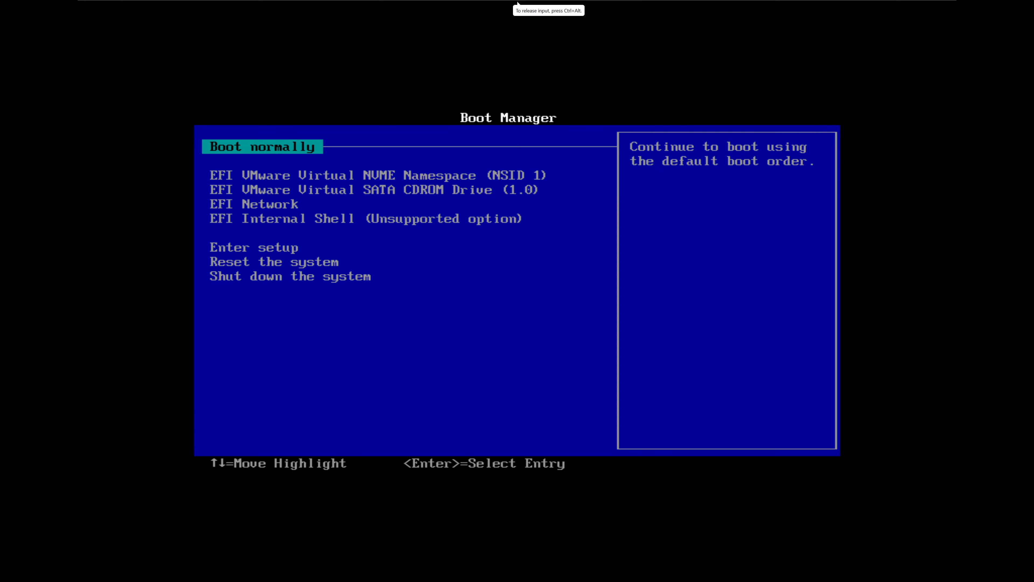
{"action": "key", "text": "Down"}
{"action": "key", "text": "Down"}
{"action": "key", "text": "Down"}
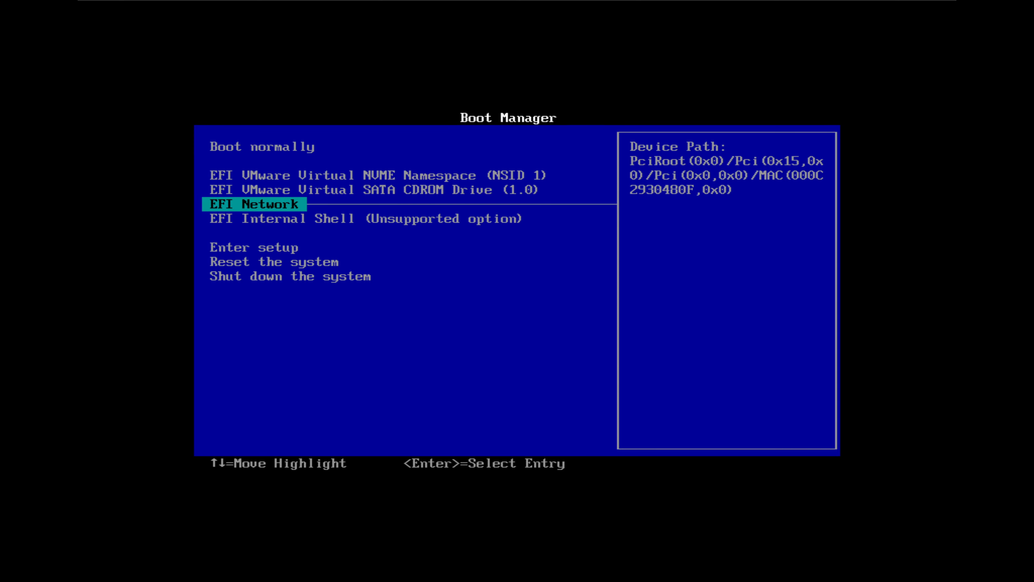
{"action": "key", "text": "Return"}
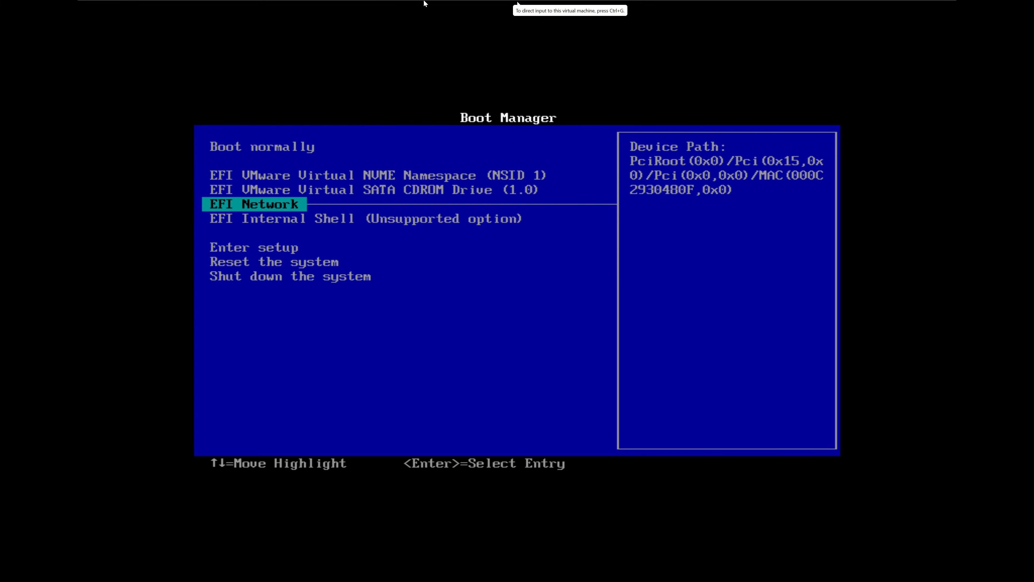
Step: Switch to the Windows Server 2022 virtual machine and view the Local Server properties for its LANSegment address
{"action": "mouse_move", "coordinate": [439, 3]}
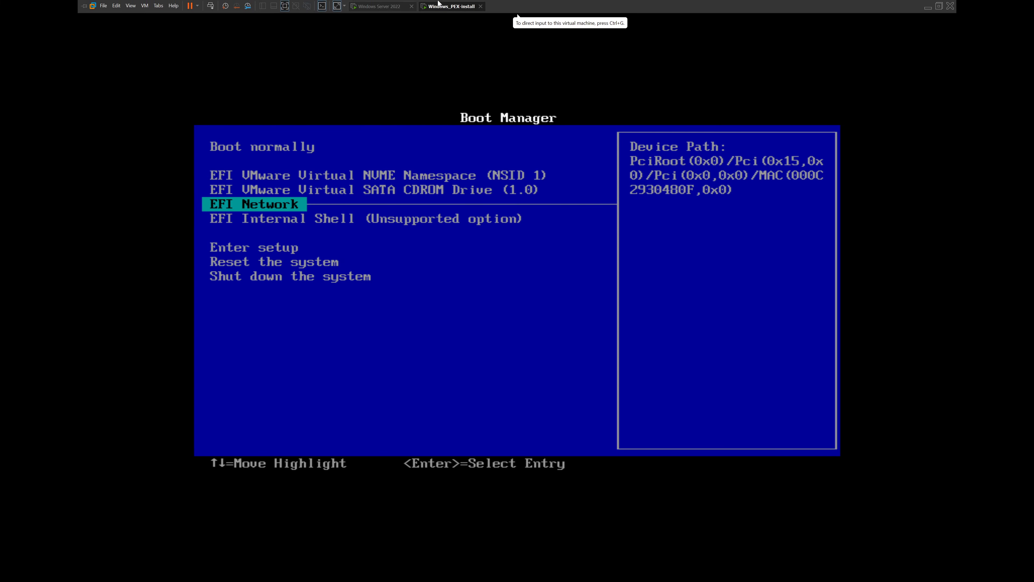
{"action": "left_click", "coordinate": [376, 6]}
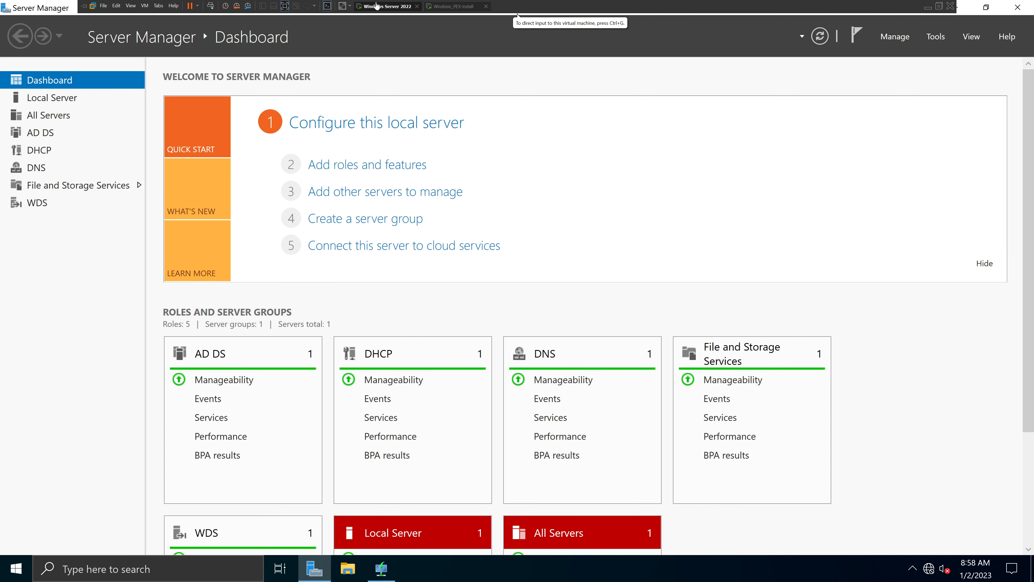
{"action": "left_click", "coordinate": [67, 98]}
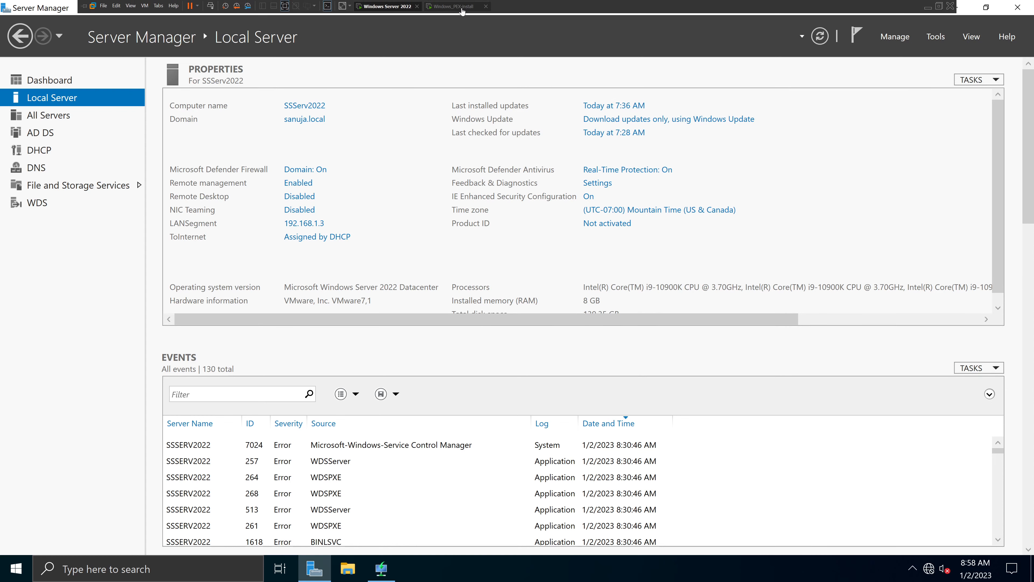
Step: Return to the Windows_PEX-install virtual machine, boot it from EFI Network, and start the network boot service
{"action": "left_click", "coordinate": [463, 11]}
{"action": "left_click", "coordinate": [438, 222]}
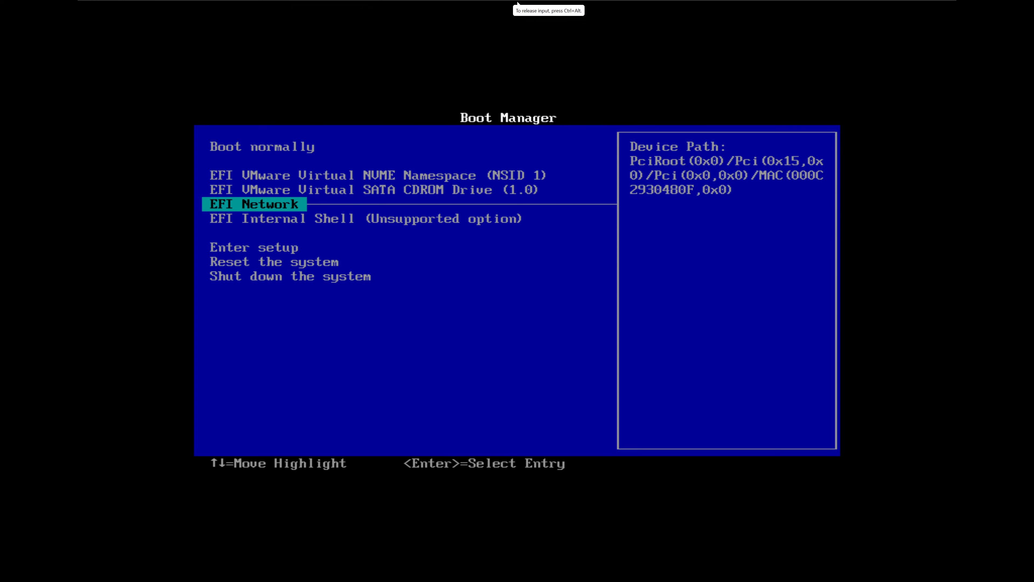
{"action": "key", "text": "Return"}
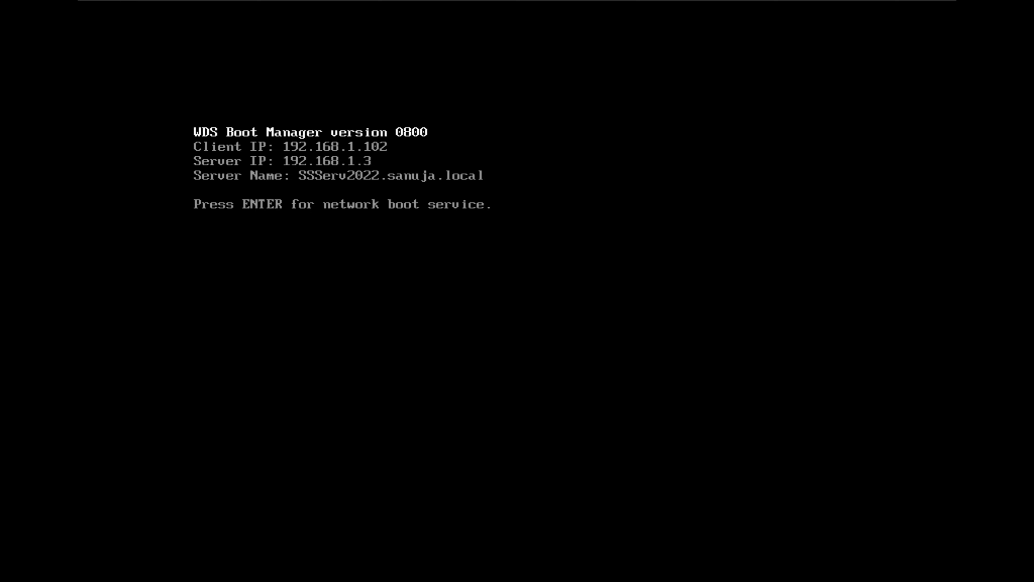
{"action": "key", "text": "Return"}
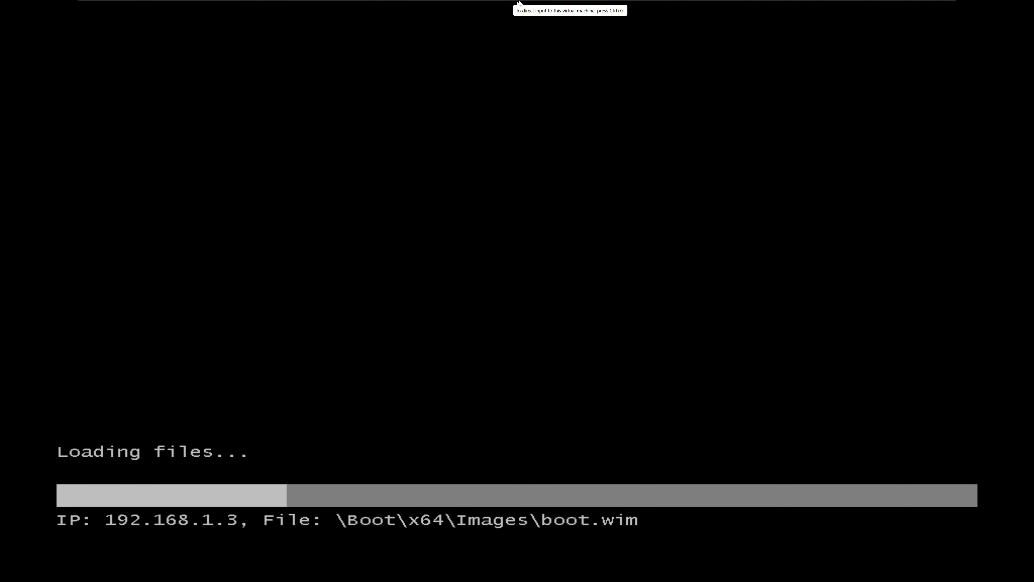
Step: Switch back to Windows Deployment Services on the Windows Server 2022 machine and examine the boot image Microsoft Windows Setup (amd64)
{"action": "left_click", "coordinate": [394, 7]}
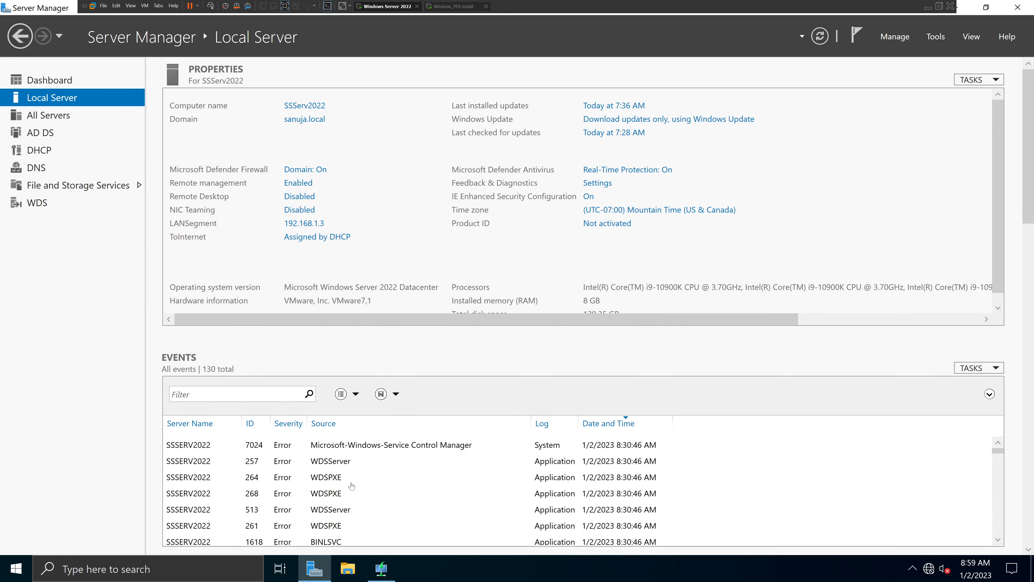
{"action": "left_click", "coordinate": [384, 575]}
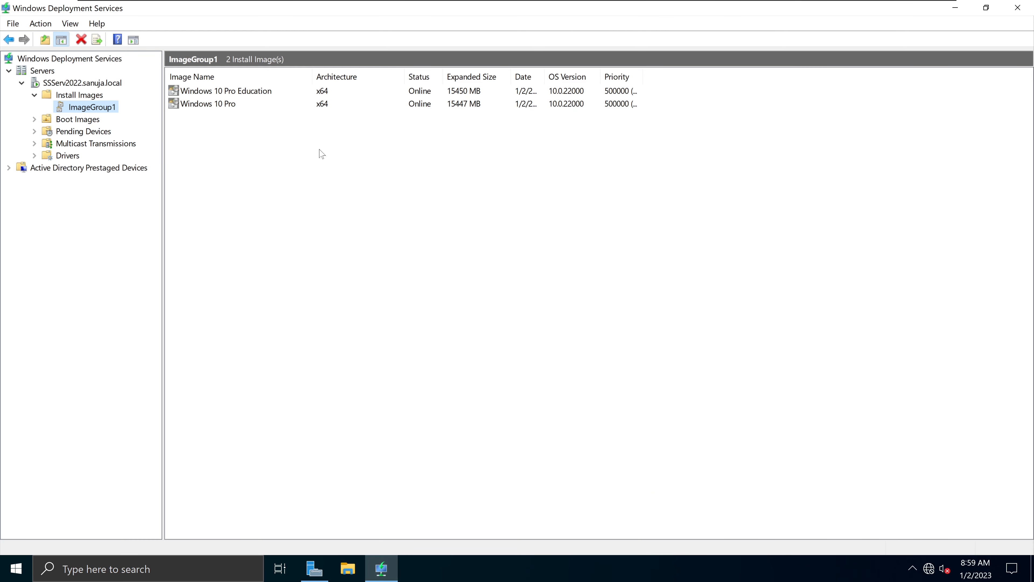
{"action": "left_click", "coordinate": [81, 125]}
{"action": "left_click", "coordinate": [265, 95]}
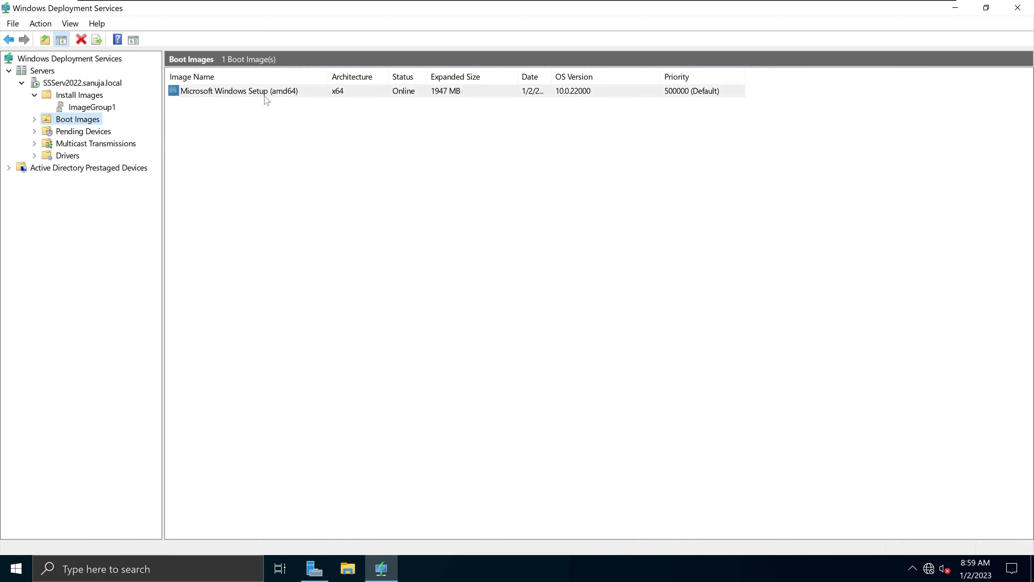